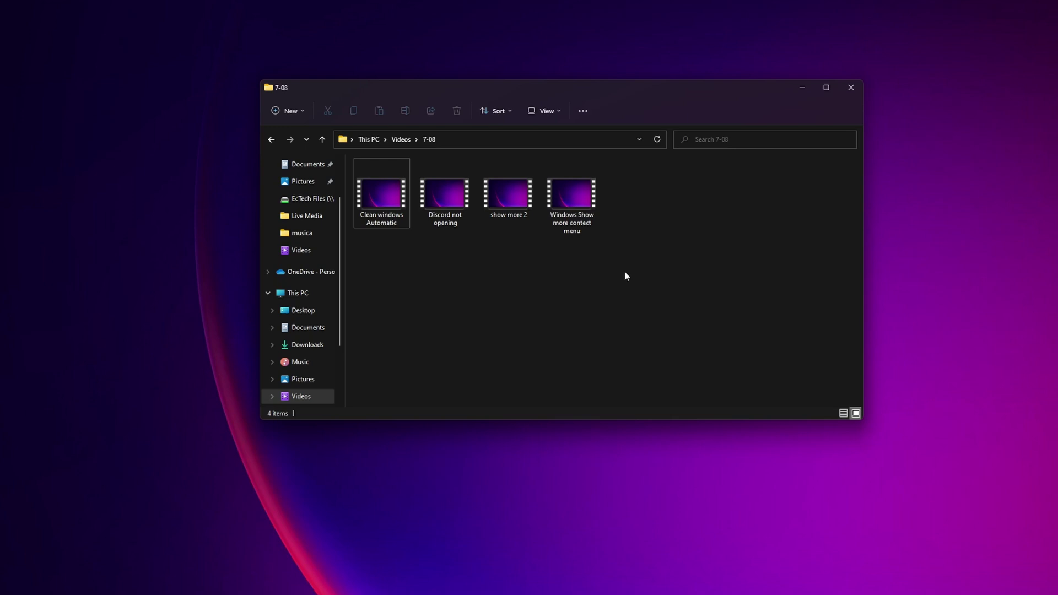
Step: Create a new text document named FolderLock in the 7-08 folder
right_click(625, 275)
mouse_move(686, 402)
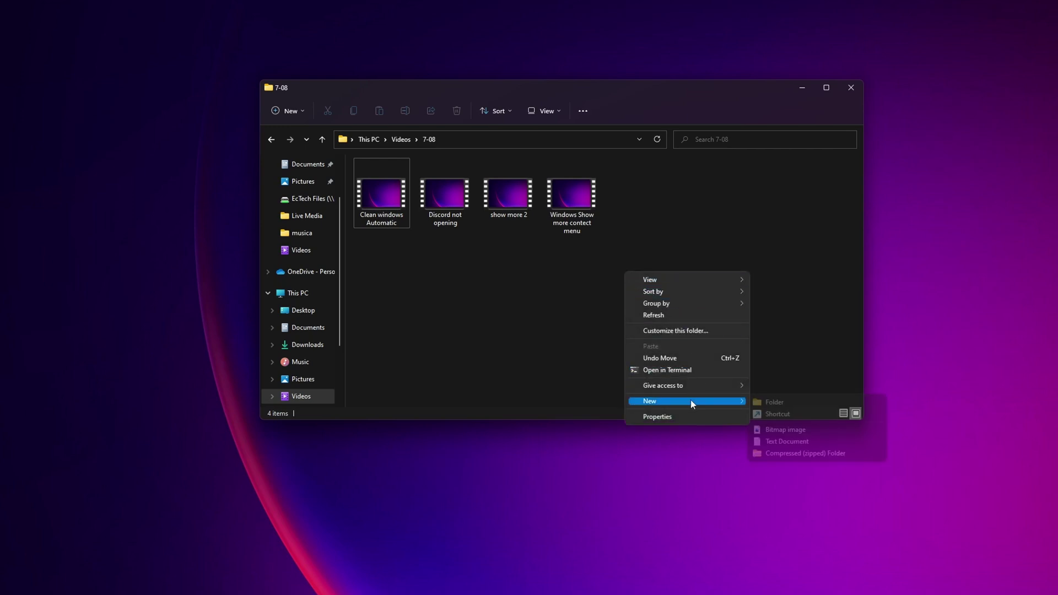
left_click(790, 443)
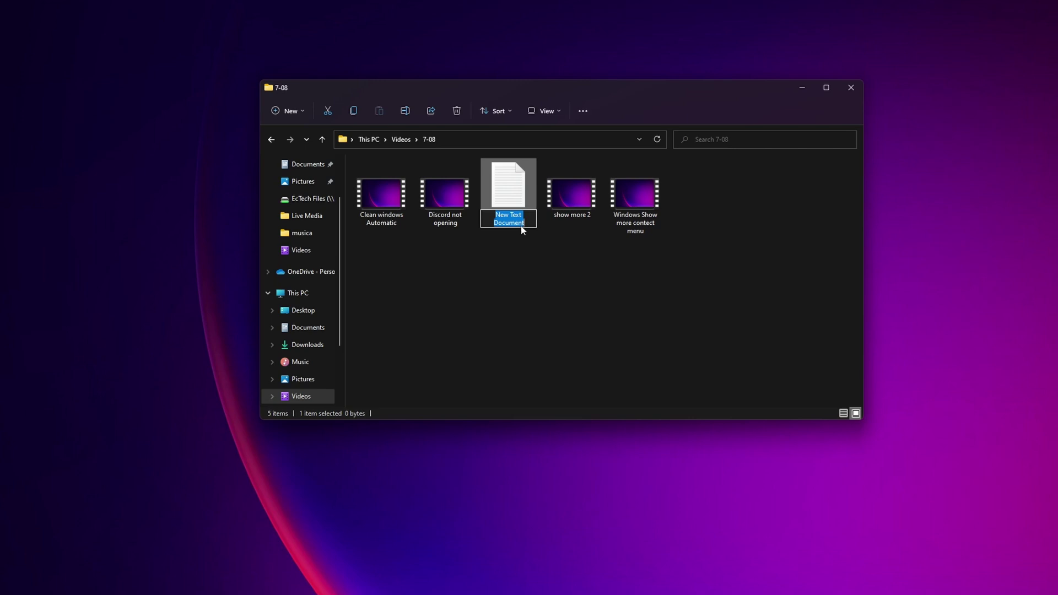
type("FolderLock")
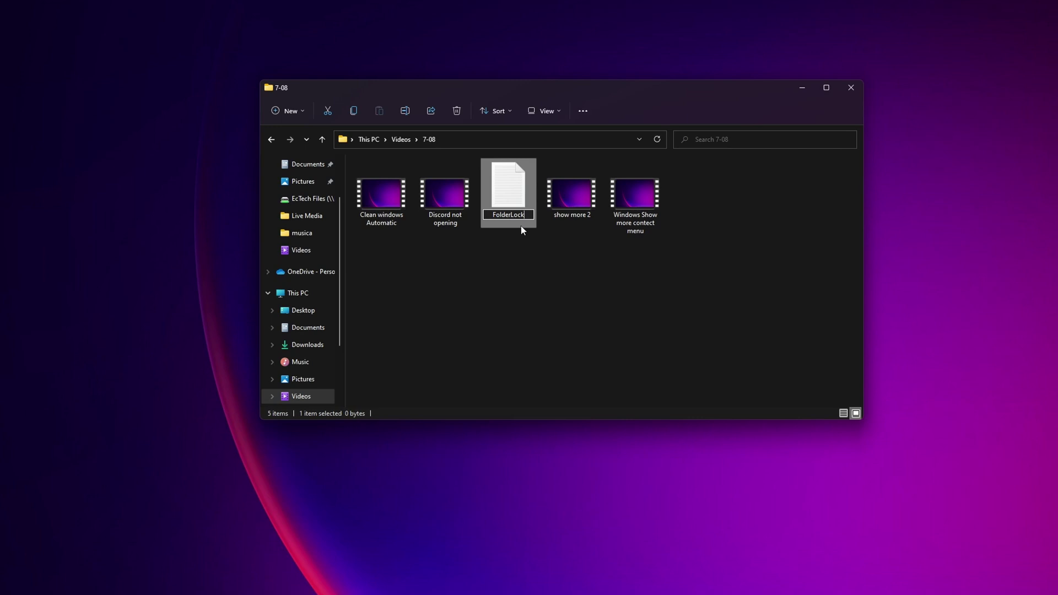
key("Return")
Step: In Folder Options, uncheck 'Hide extensions for known file types' and apply it
left_click(547, 289)
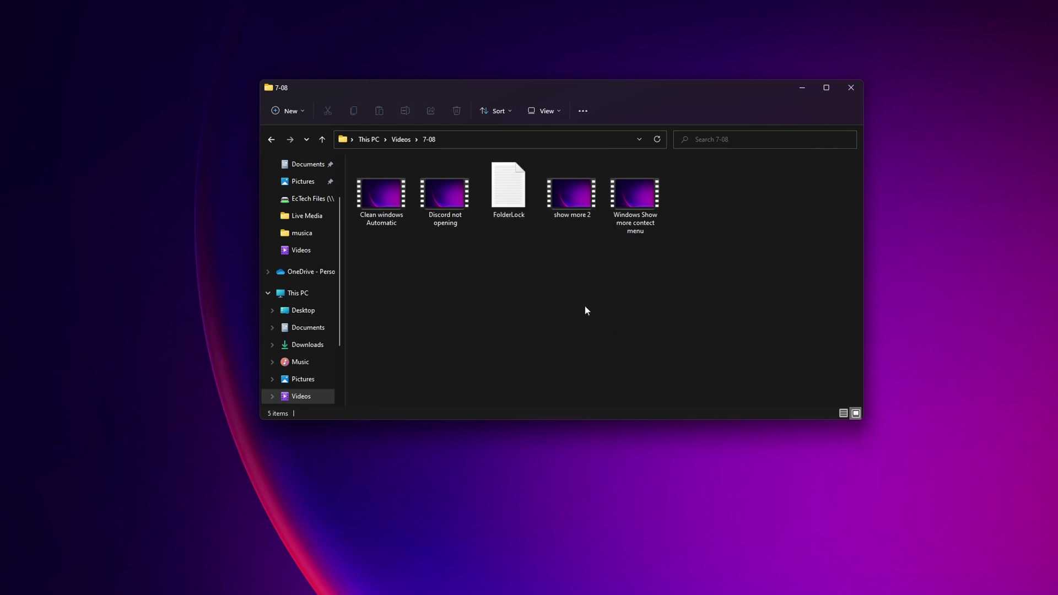
left_click(582, 111)
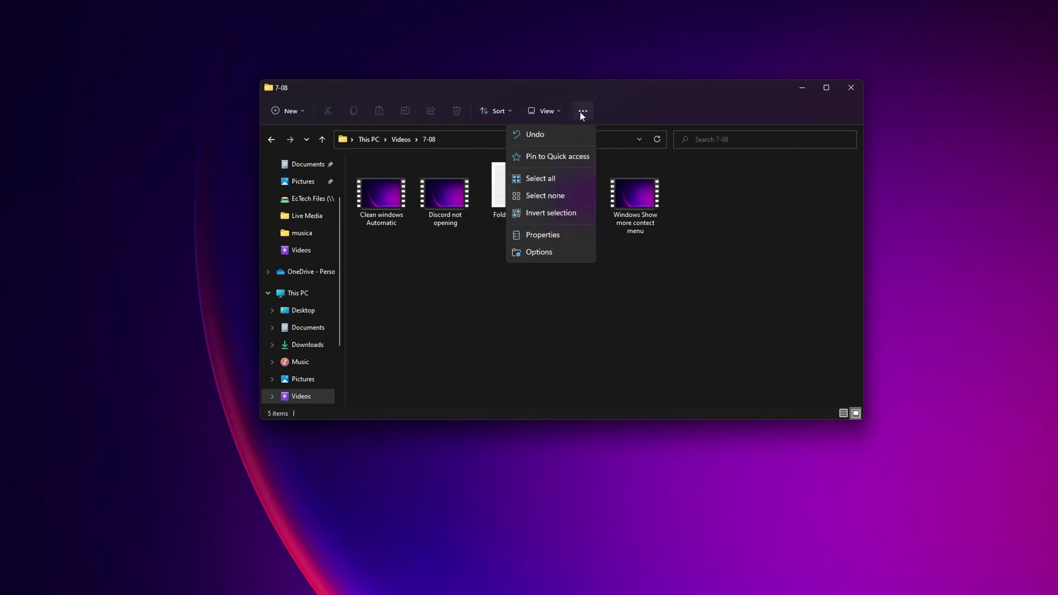
left_click(540, 253)
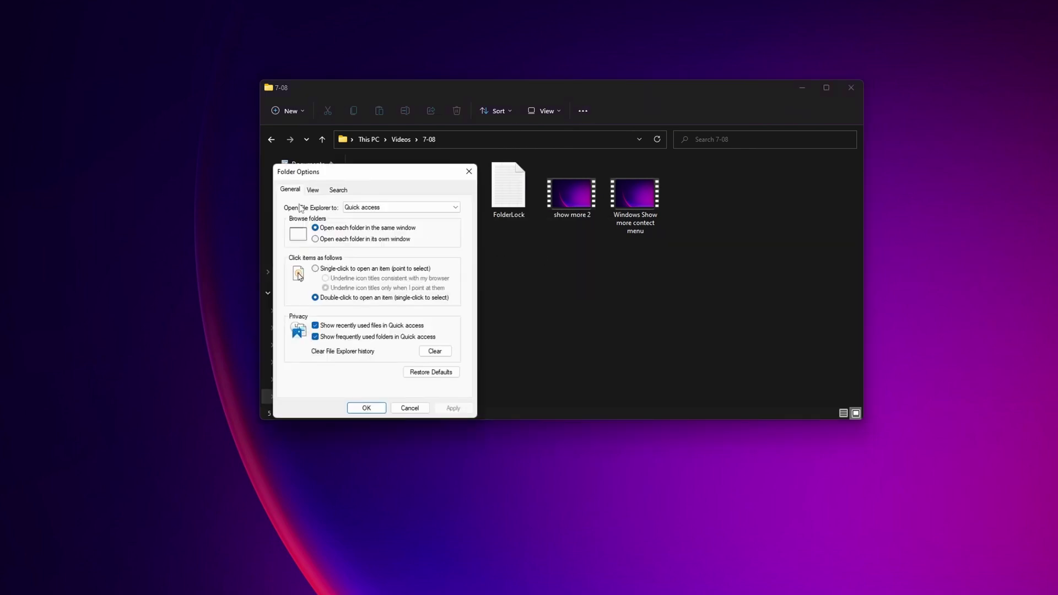
left_click(312, 190)
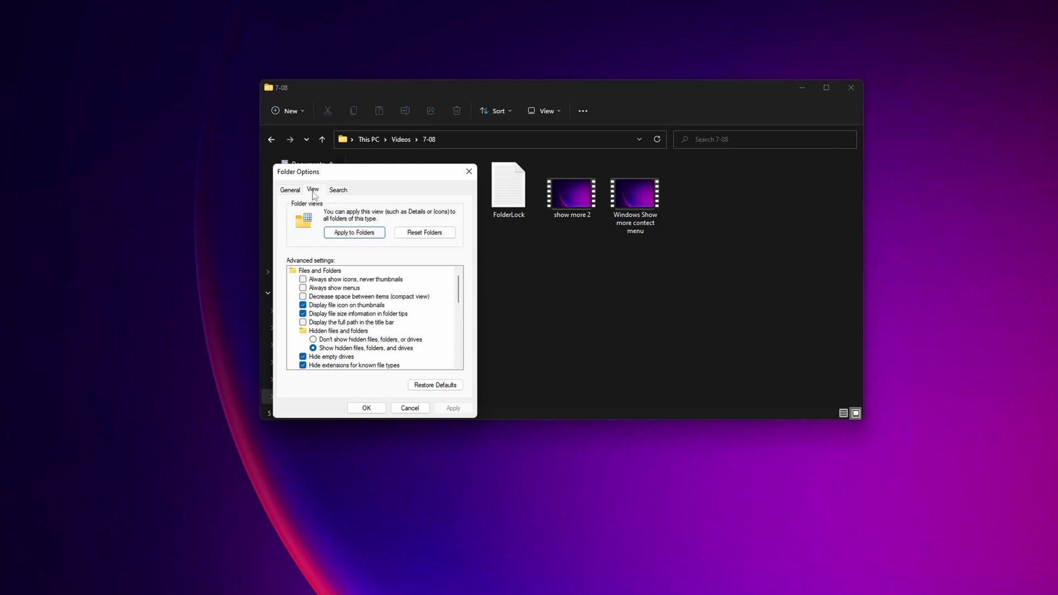
scroll(323, 315, "down", 2)
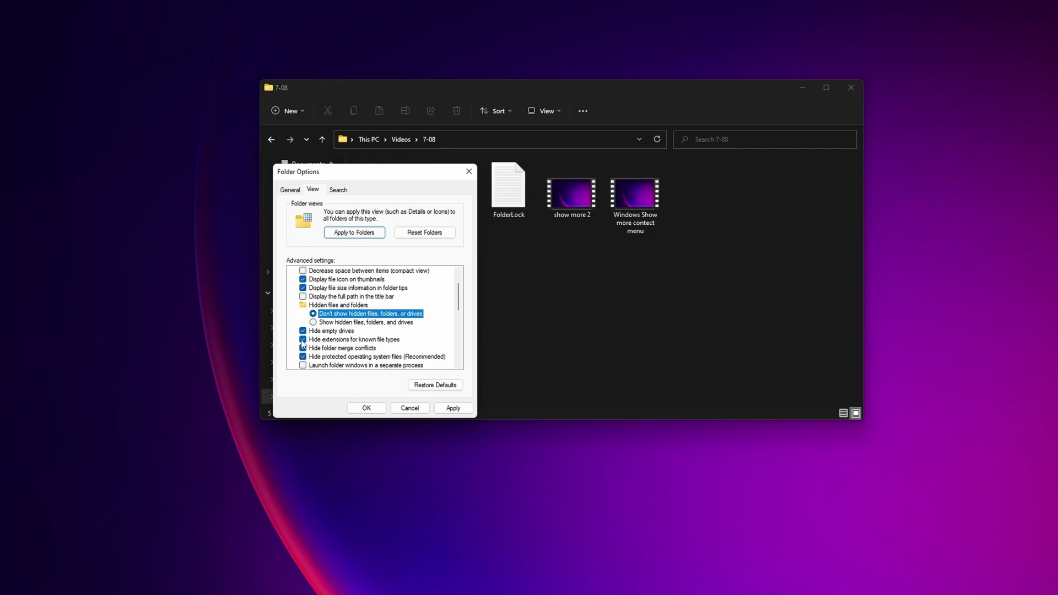
left_click(303, 339)
left_click(453, 408)
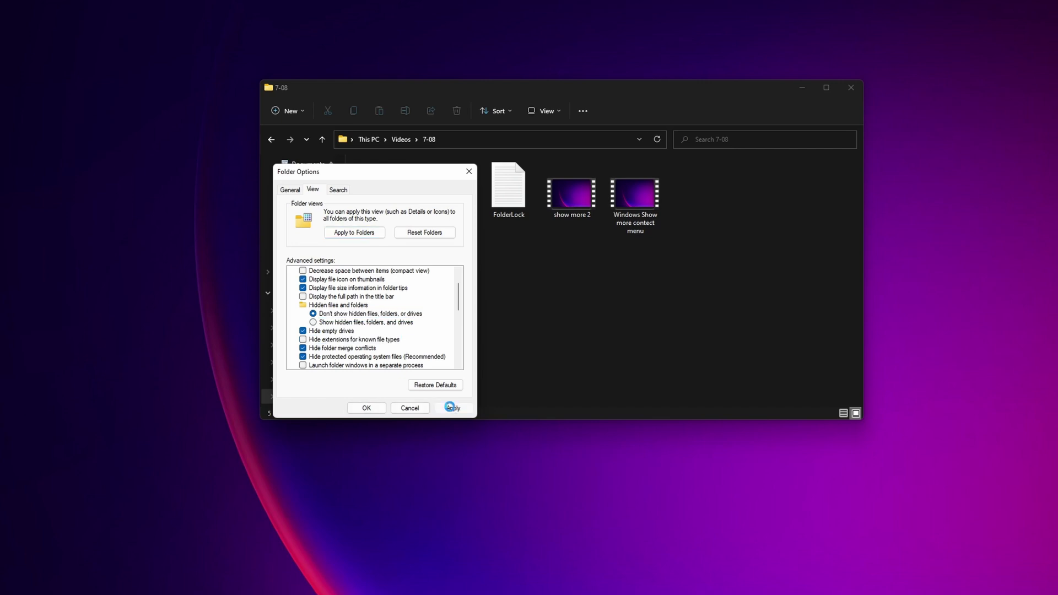
left_click(358, 409)
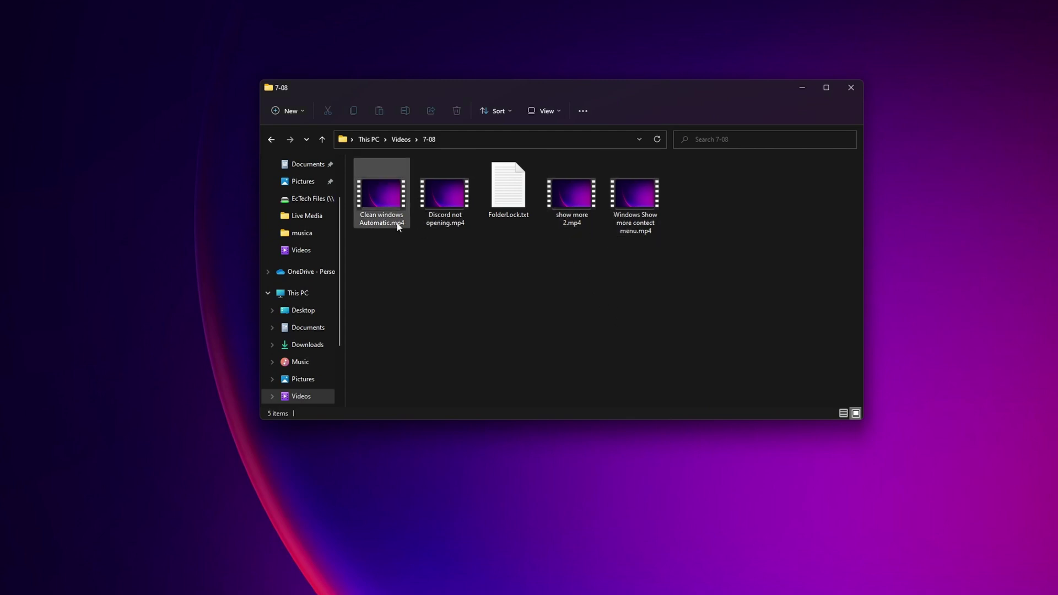
Step: Rename FolderLock.txt to FolderLock.bat, accepting the extension-change warning
mouse_move(509, 190)
right_click(511, 218)
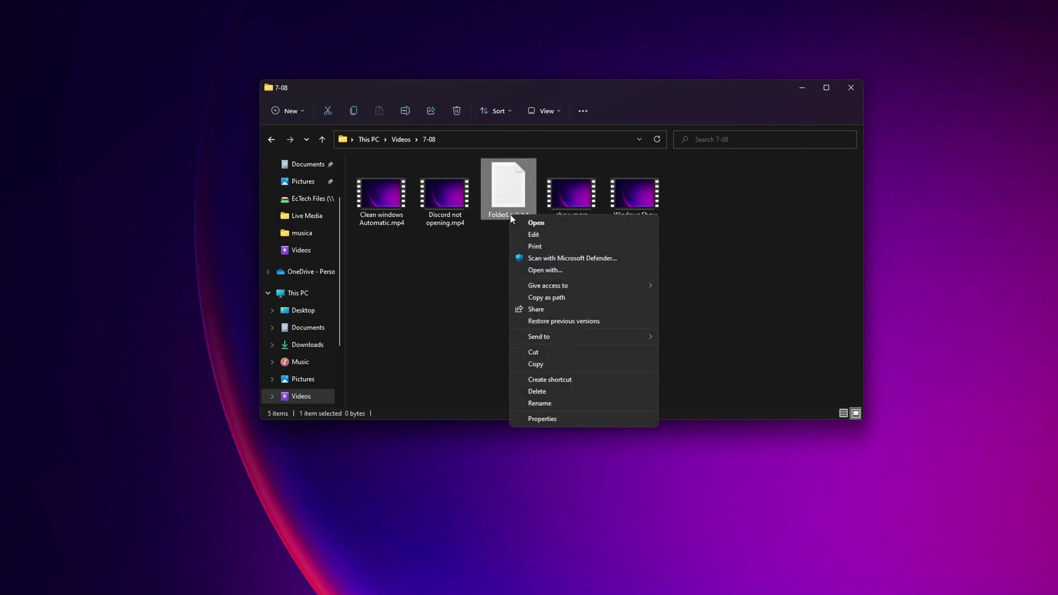
left_click(547, 405)
key("Right")
key("Right")
key("Right")
key("Right")
key("Right")
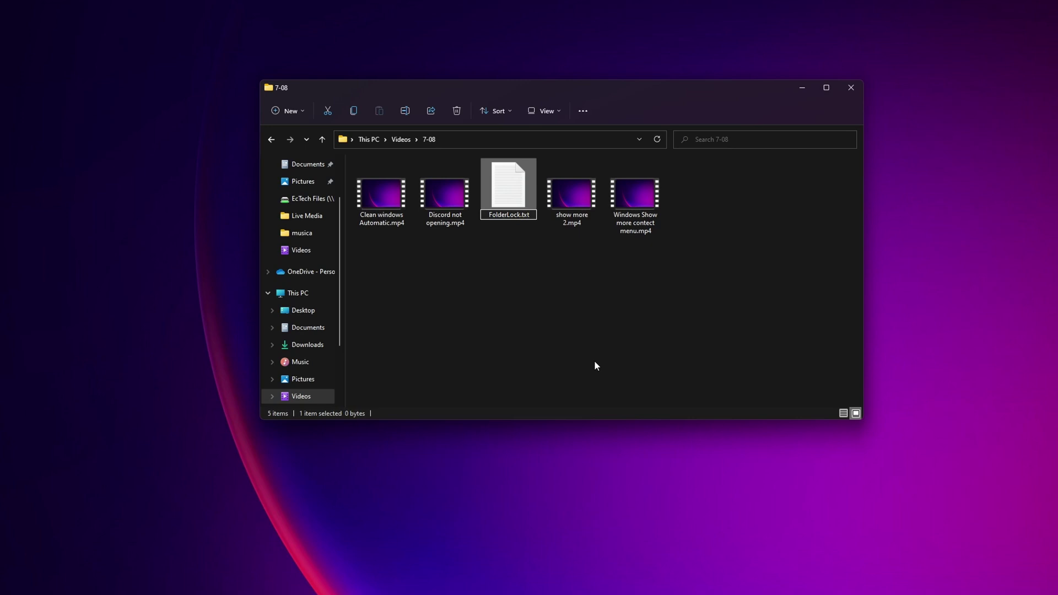
key("BackSpace")
key("BackSpace")
key("BackSpace")
type("bat")
key("Return")
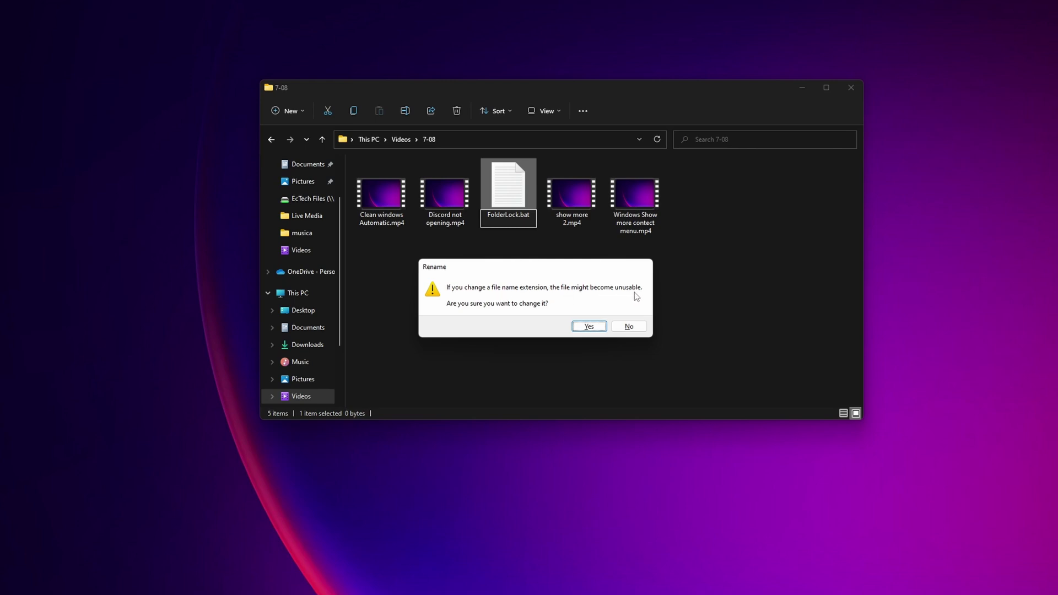
left_click(589, 328)
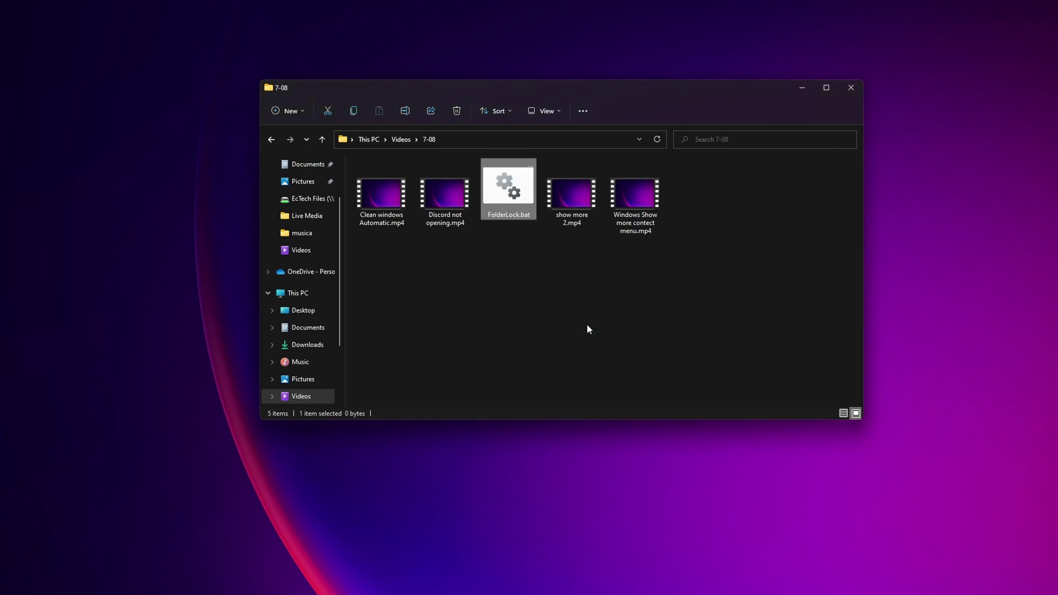
Step: Open FolderLock.bat for editing and copy the 33-line script from the GitHub Gist
right_click(506, 202)
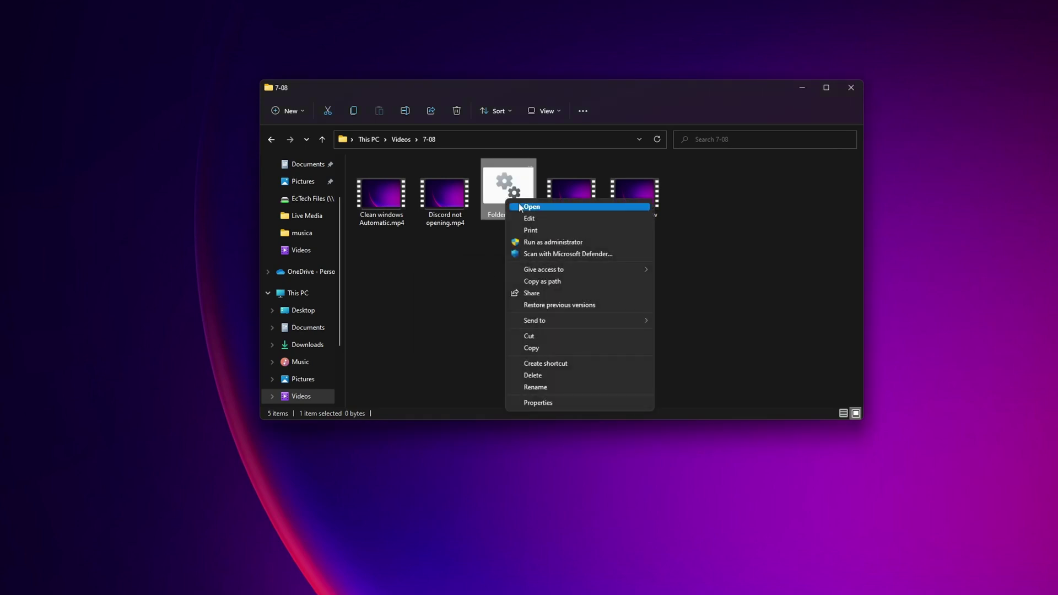
left_click(535, 221)
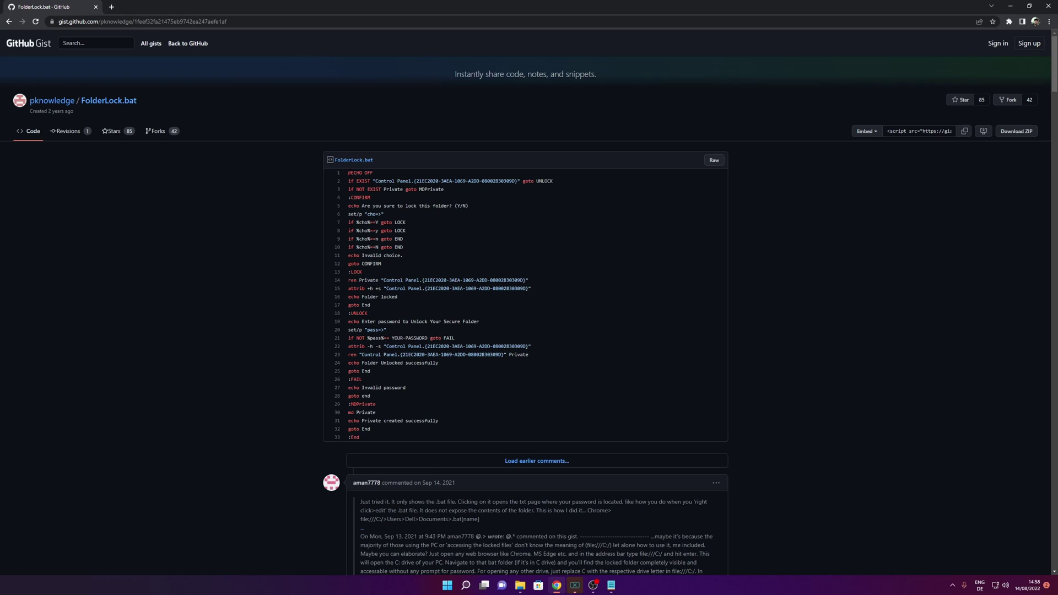
left_click_drag(348, 172, 397, 436)
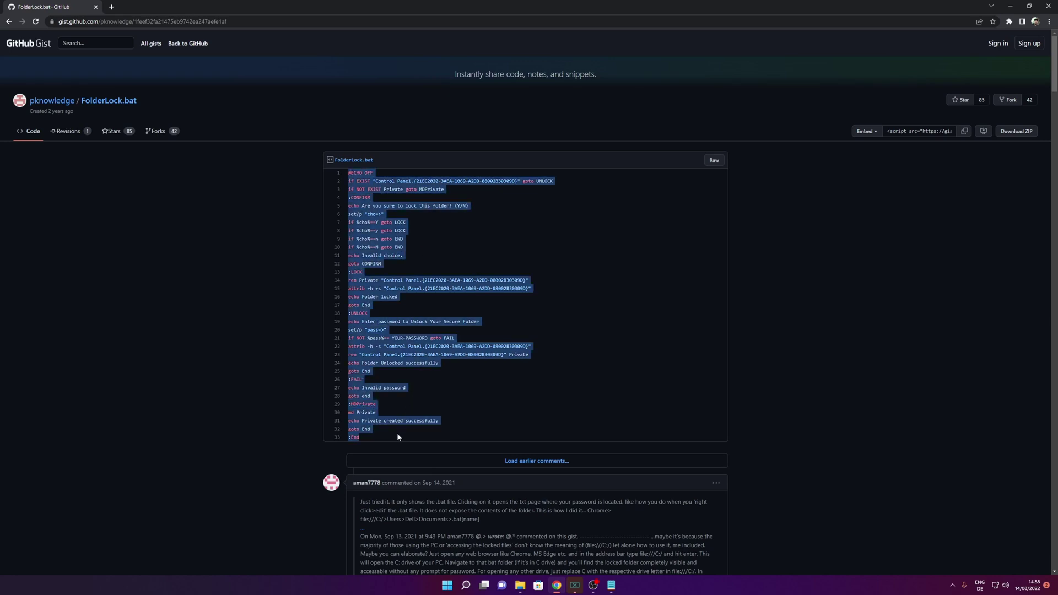
right_click(376, 328)
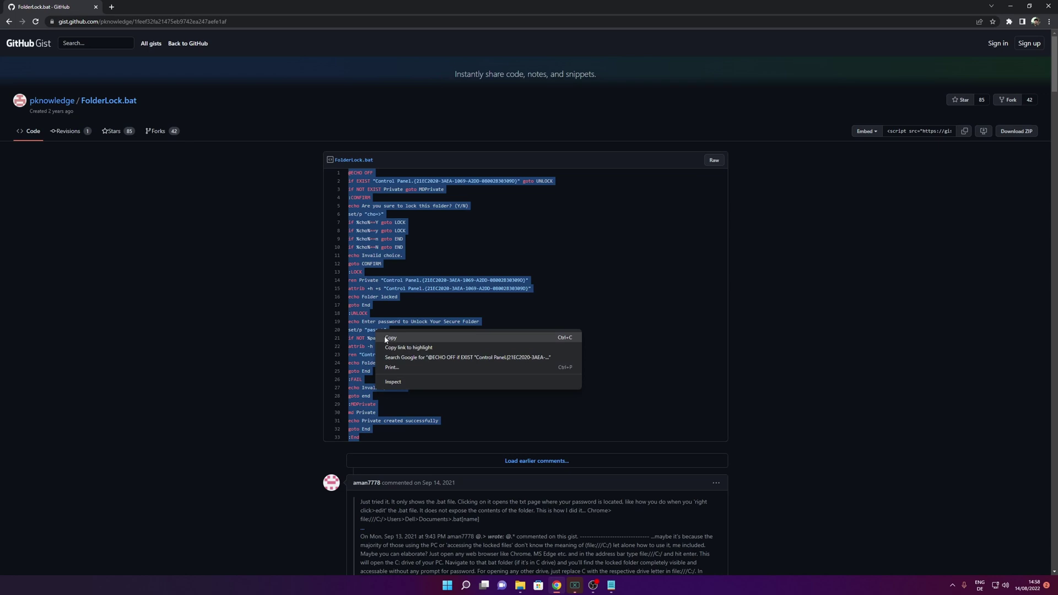
left_click(390, 338)
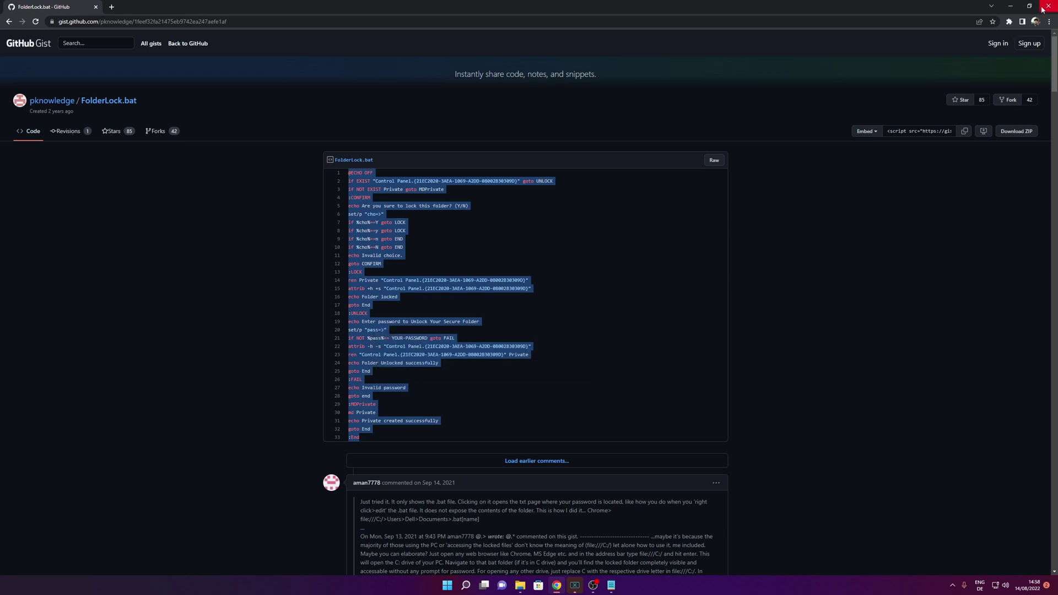
left_click(1010, 6)
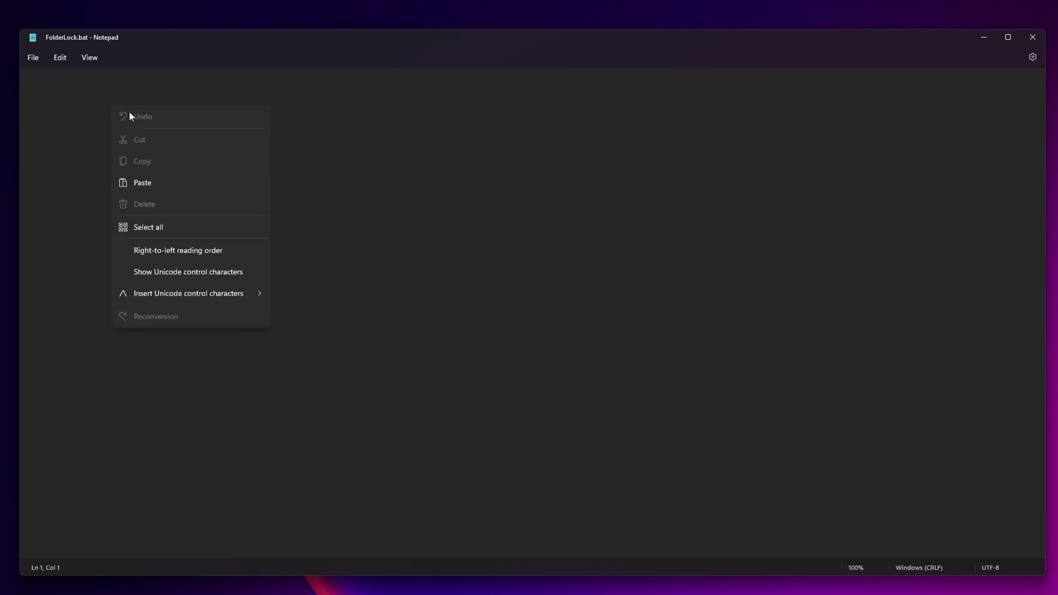
left_click(162, 185)
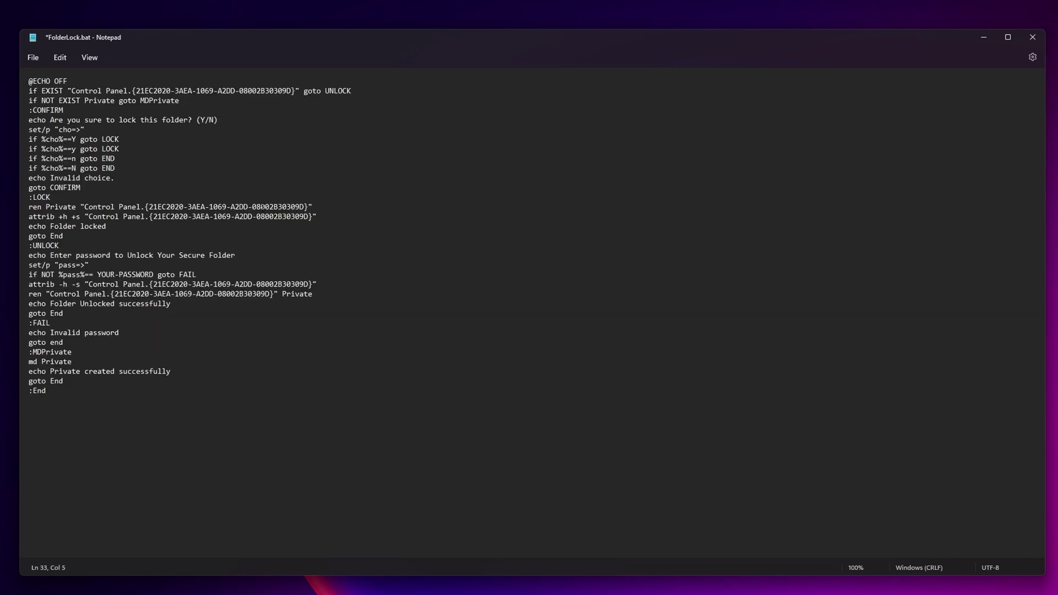
key("ctrl+s")
left_click_drag(154, 275, 98, 275)
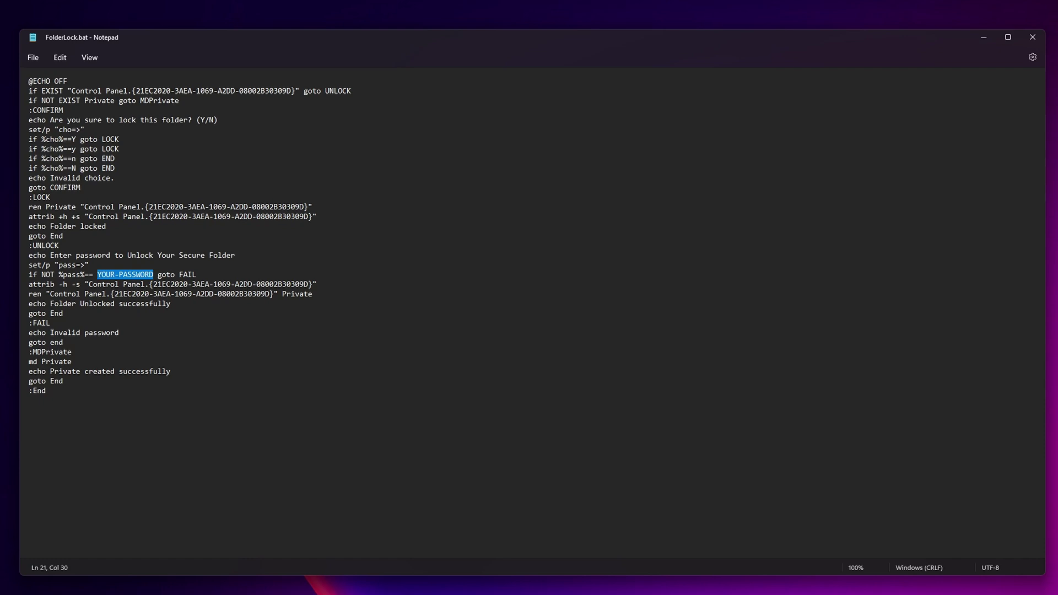
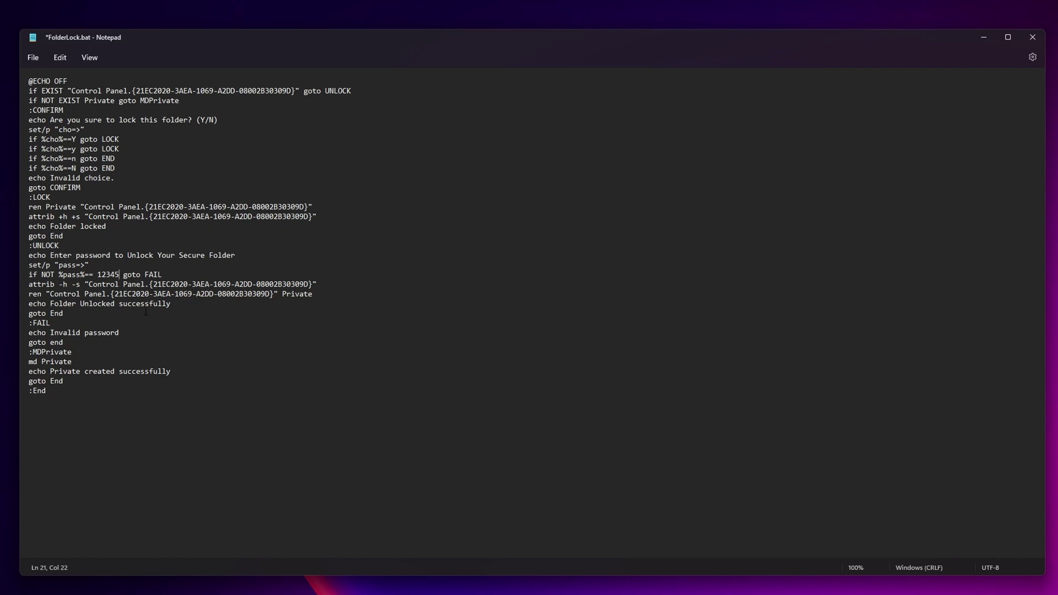
Step: Save As with All file types over the existing FolderLock.bat, then close Notepad
left_click(37, 64)
key("ctrl+shift+s")
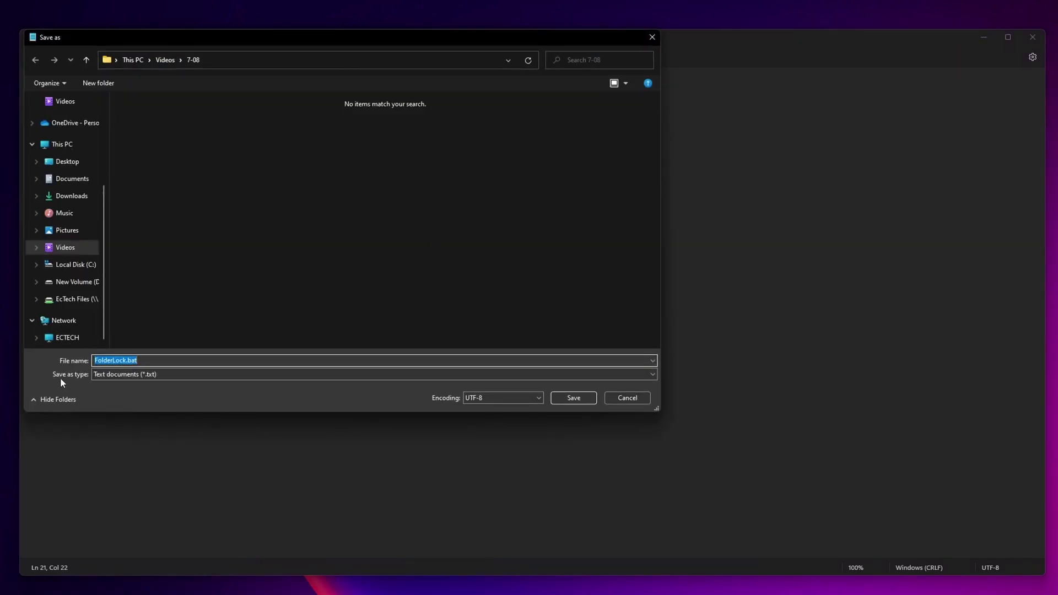
left_click(153, 374)
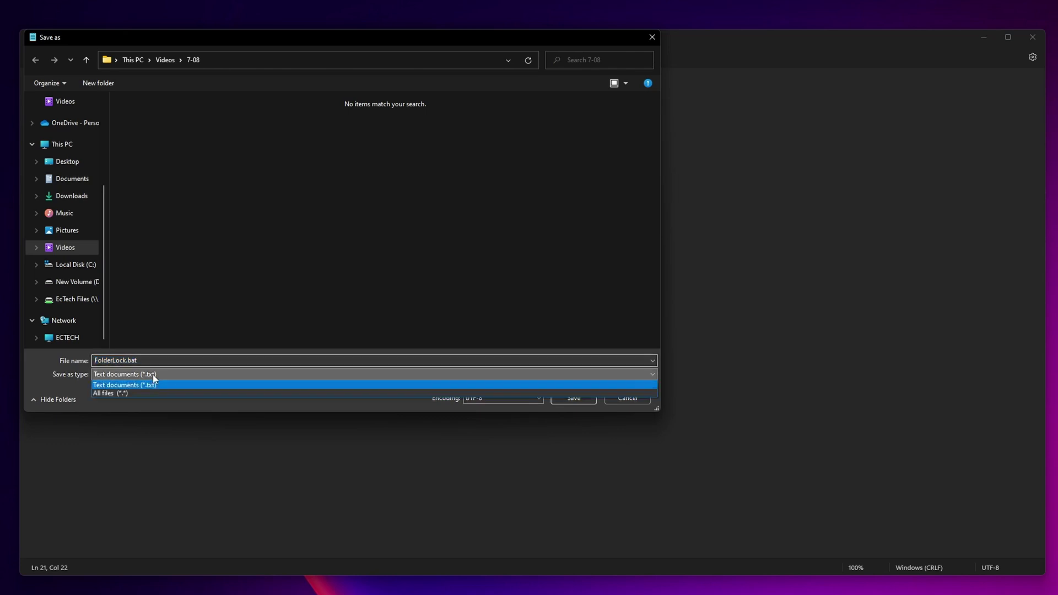
left_click(118, 393)
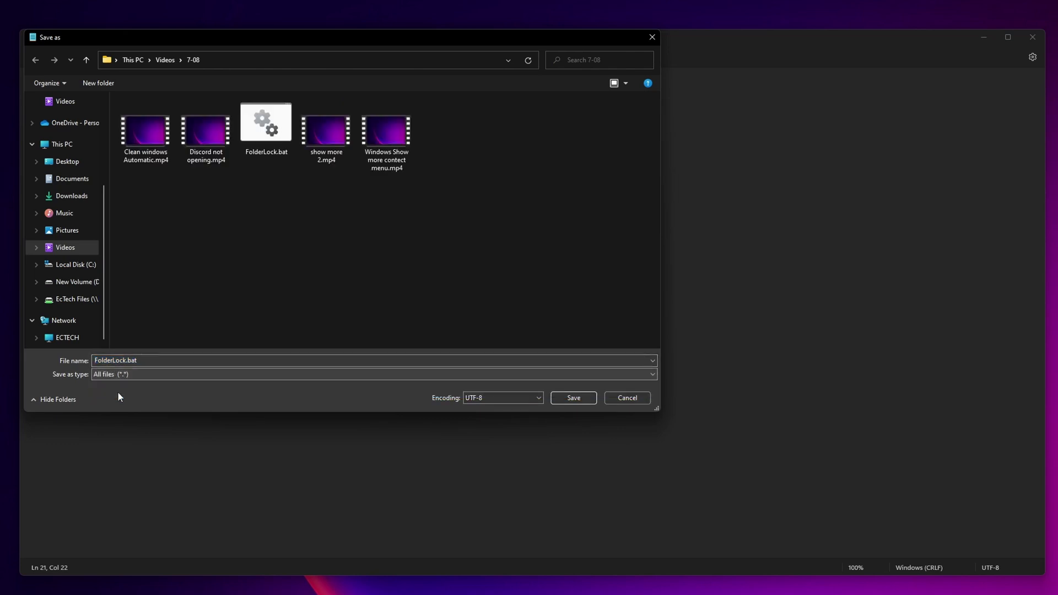
left_click(272, 155)
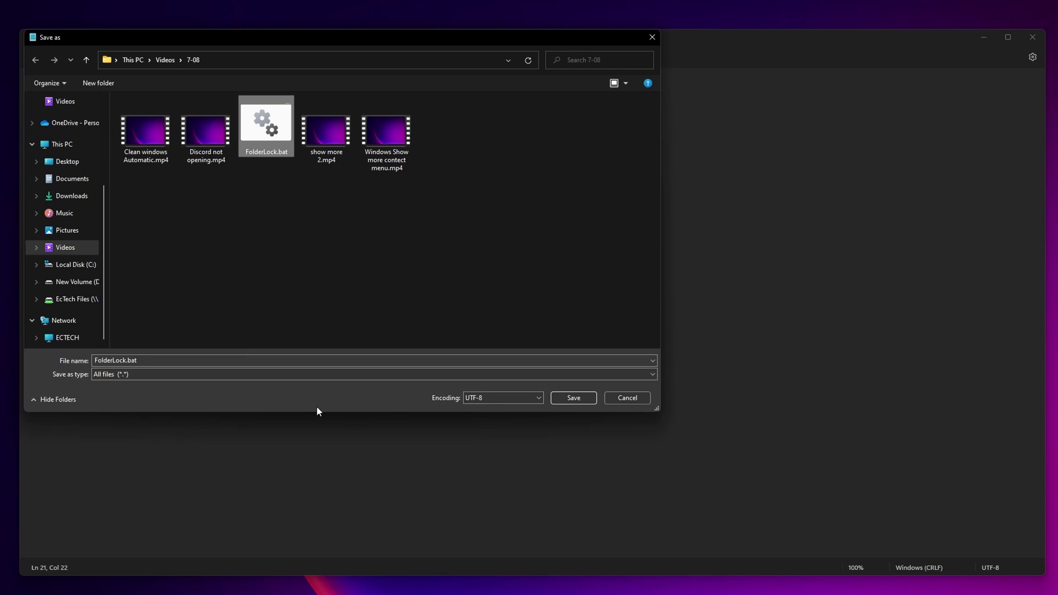
left_click(579, 401)
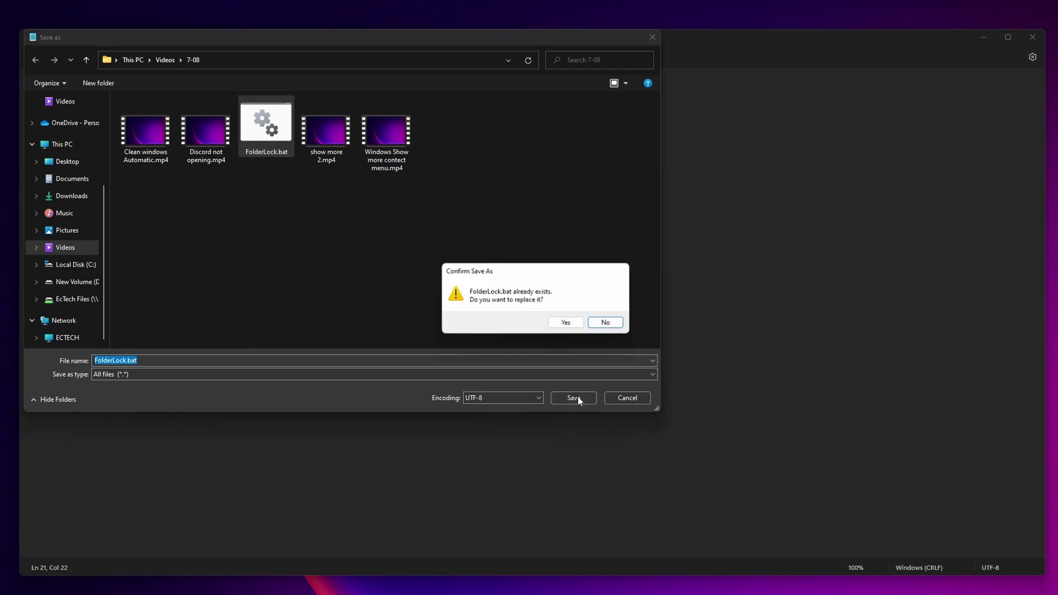
left_click(566, 323)
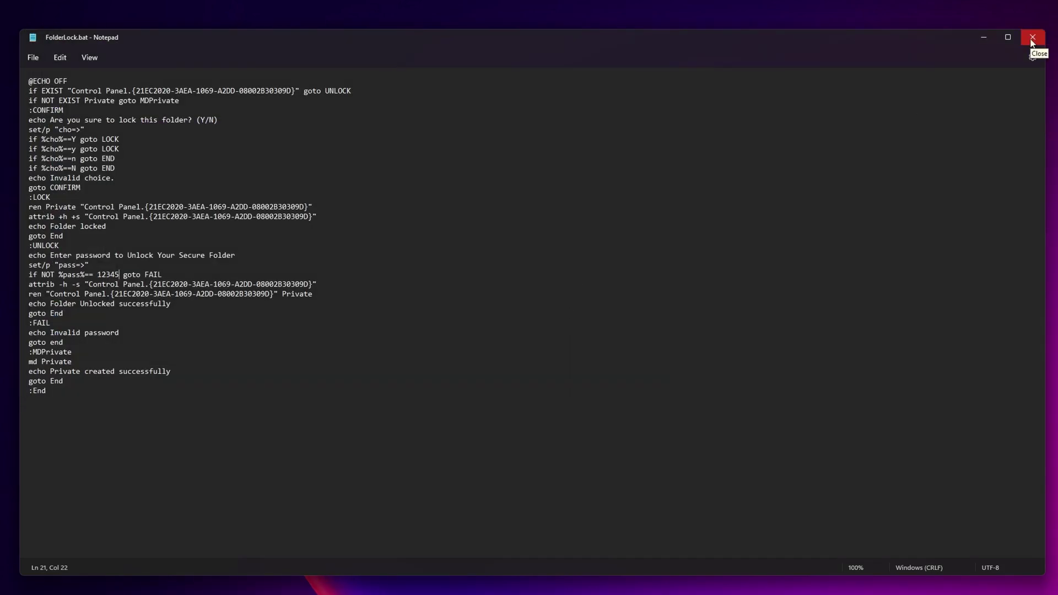
left_click(1032, 38)
Step: Run FolderLock.bat to create the Private folder and look inside it
left_click(532, 302)
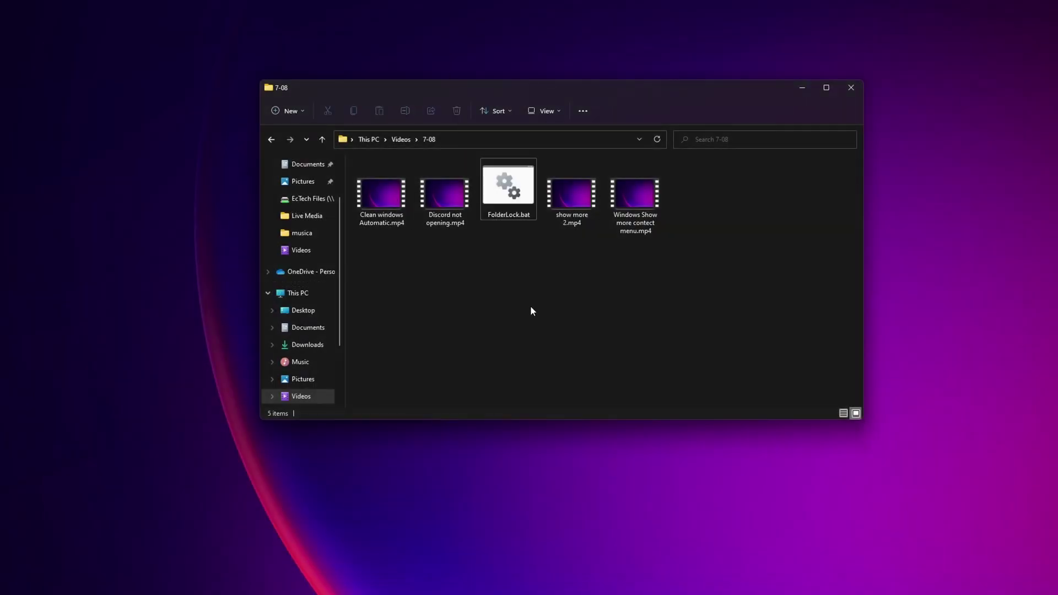
left_click(510, 196)
double_click(510, 196)
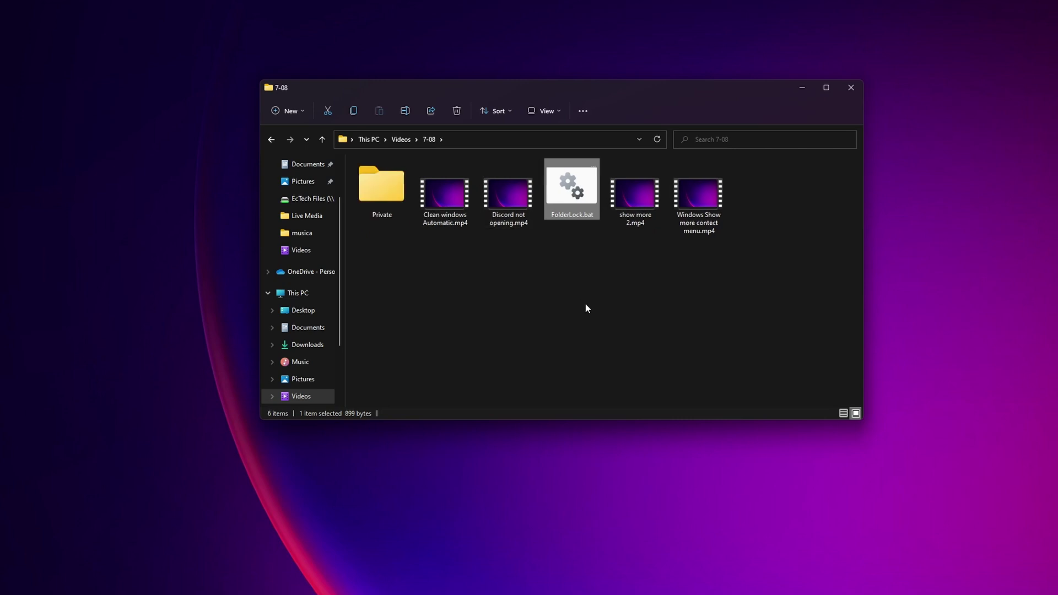
double_click(382, 218)
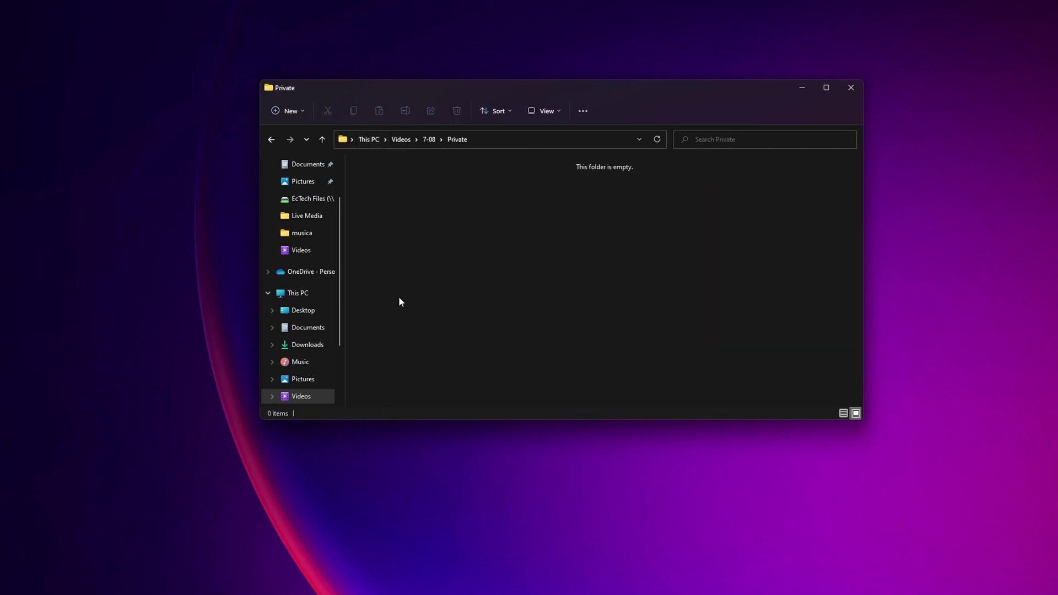
left_click(277, 140)
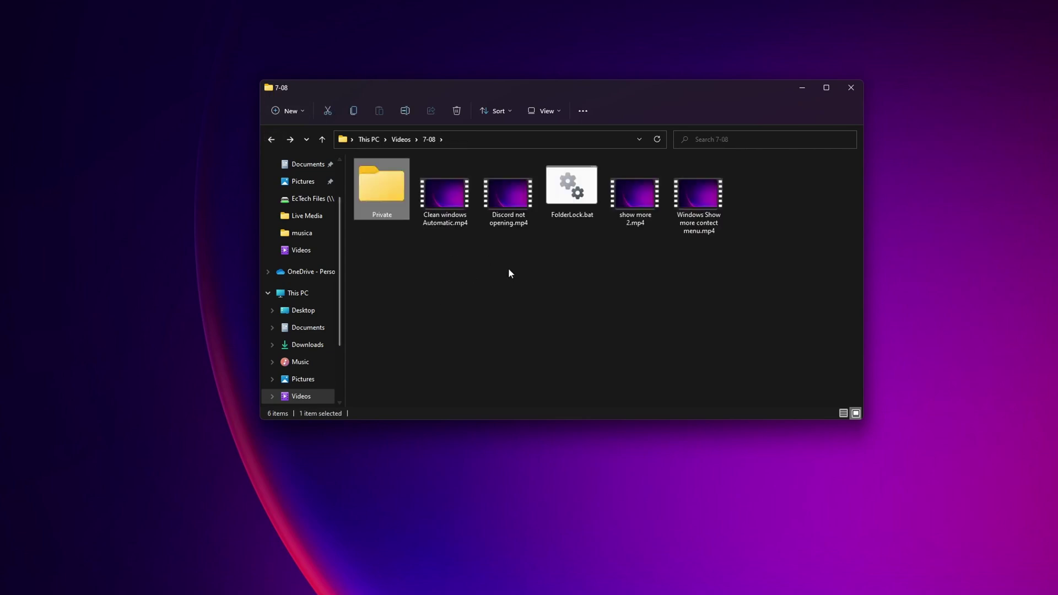
Step: Drag the four mp4 videos into Private and verify they moved
mouse_move(534, 234)
left_mouse_down()
mouse_move(464, 217)
mouse_move(442, 174)
mouse_move(389, 201)
left_mouse_up()
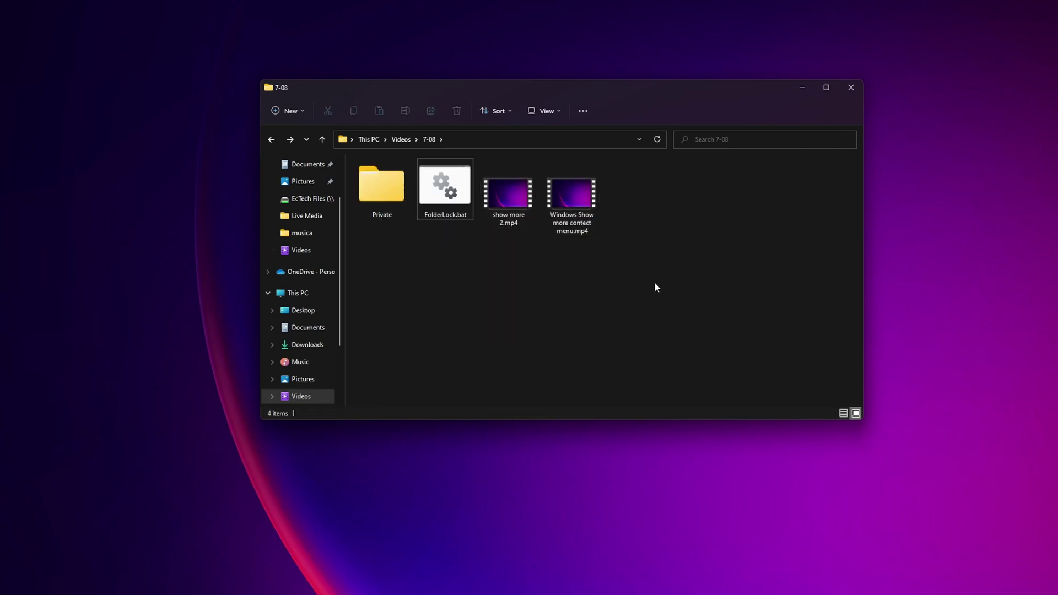
left_click_drag(644, 280, 482, 159)
mouse_move(505, 202)
left_mouse_down()
mouse_move(360, 225)
mouse_move(368, 207)
left_mouse_up()
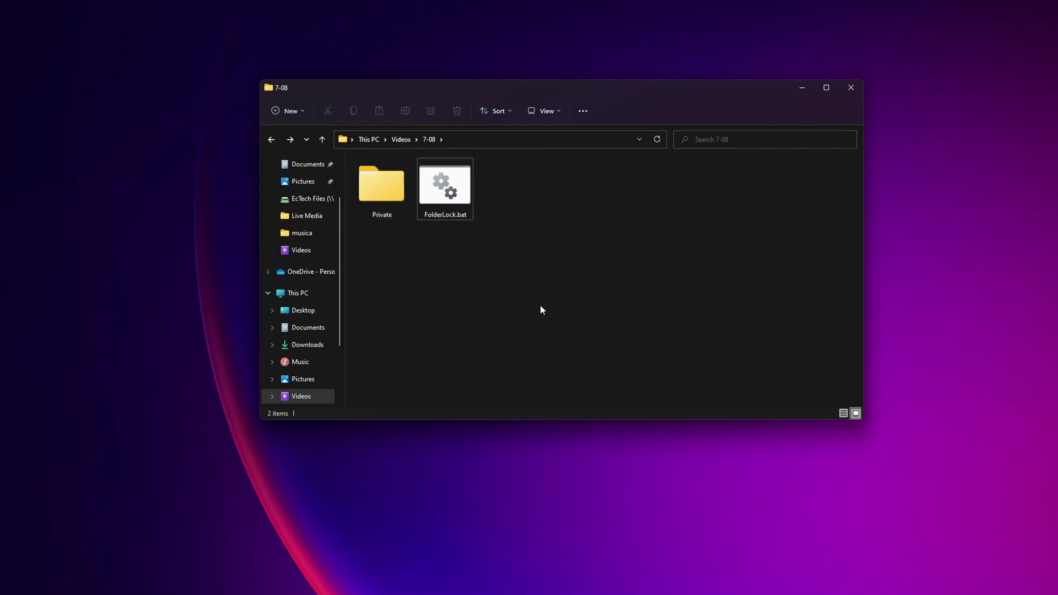
double_click(389, 197)
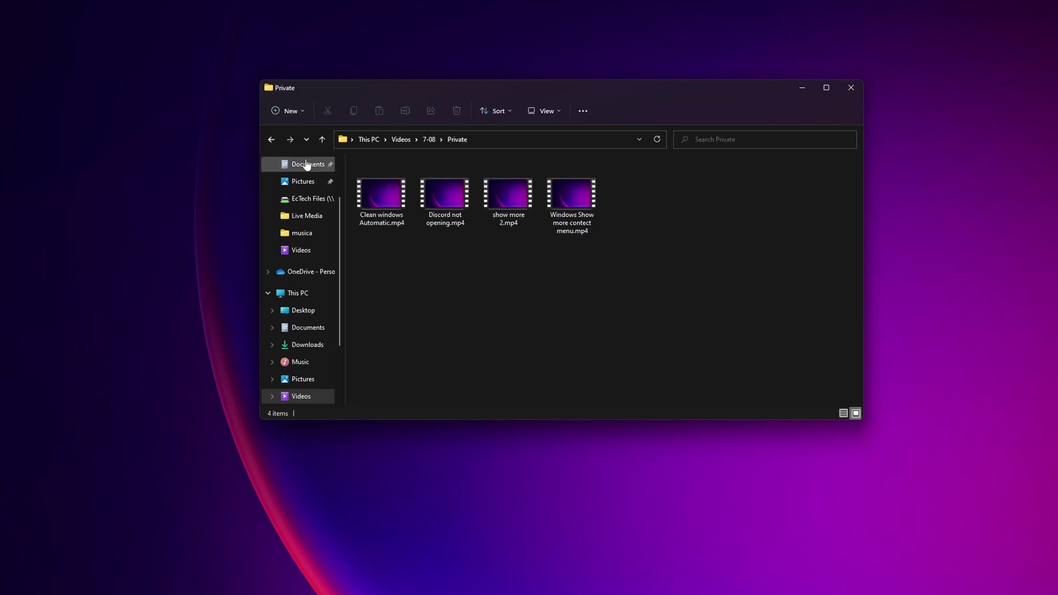
left_click(270, 139)
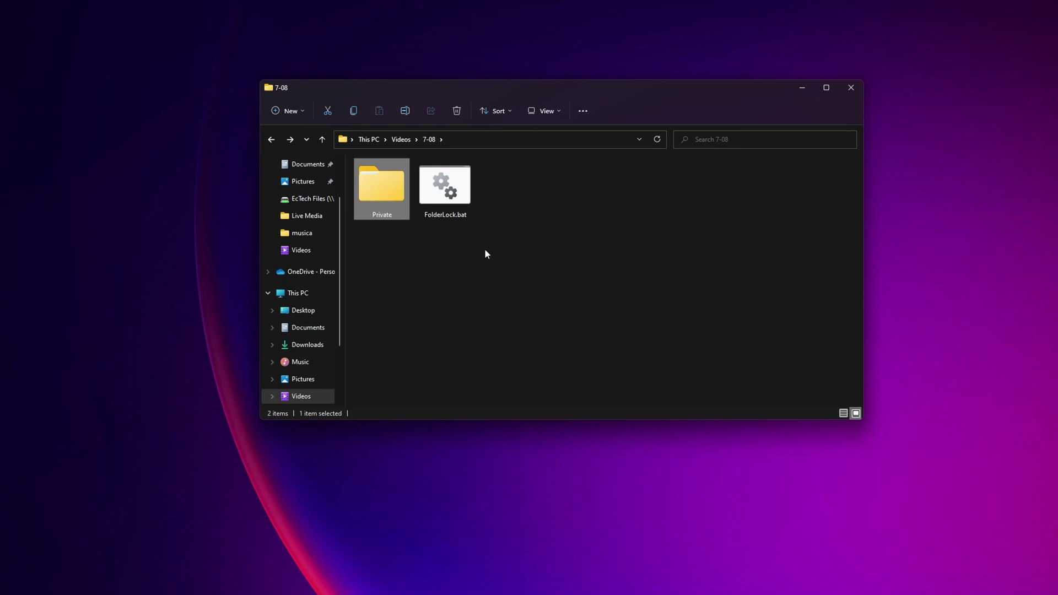
mouse_move(447, 189)
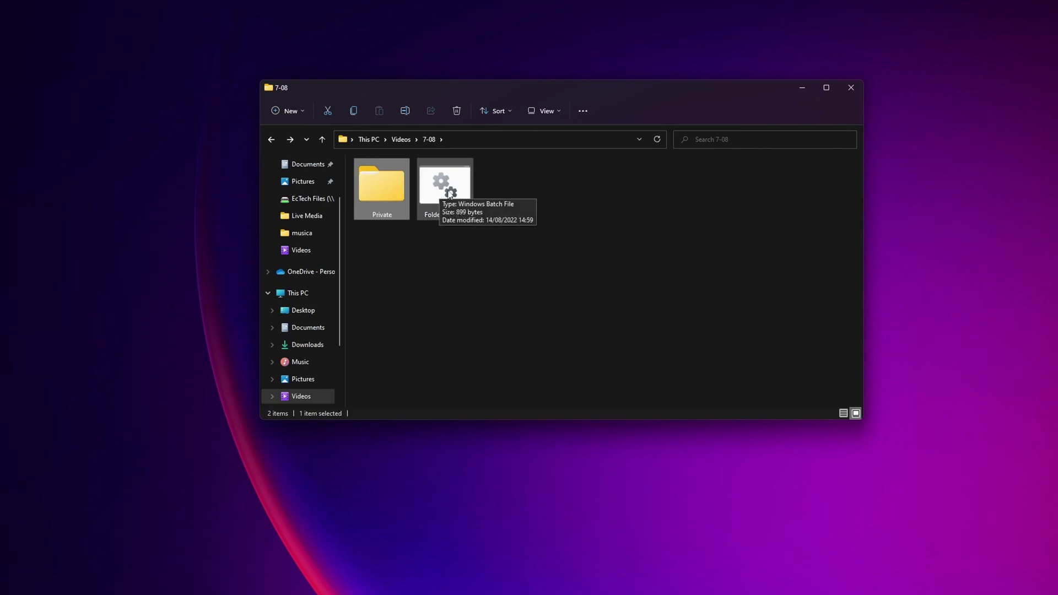
Step: Run FolderLock.bat and answer y to lock the Private folder
double_click(451, 193)
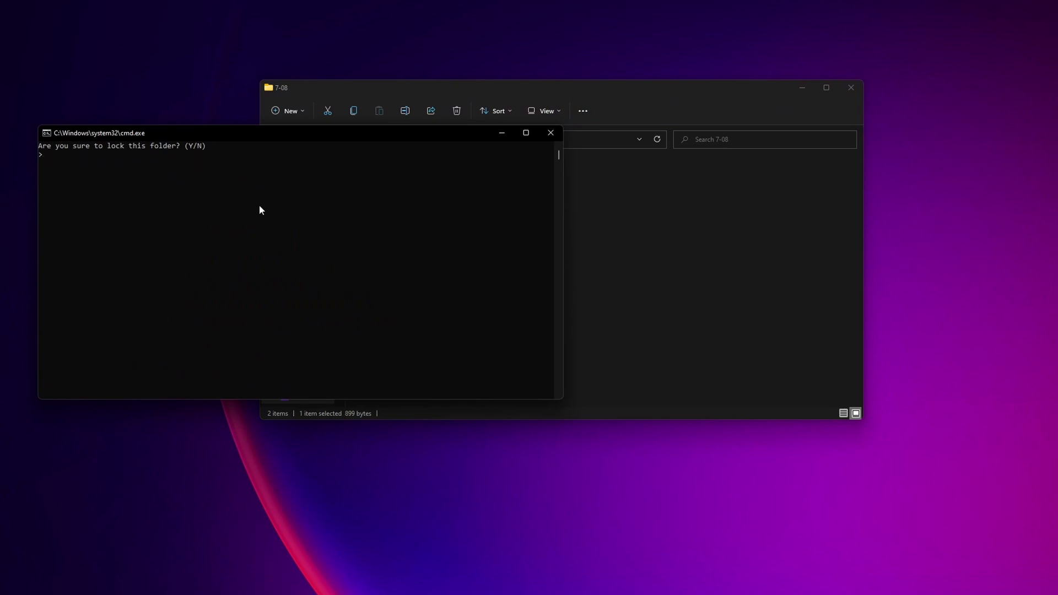
type("y")
key("Return")
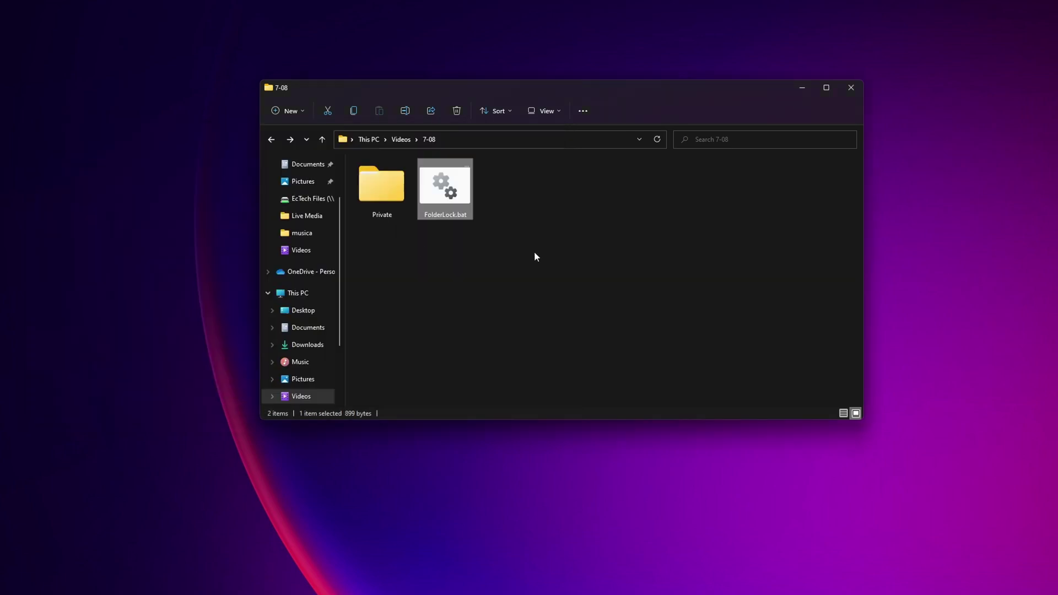
Step: In Folder Options, select 'Show hidden files, folders, and drives' and apply it
left_click(532, 253)
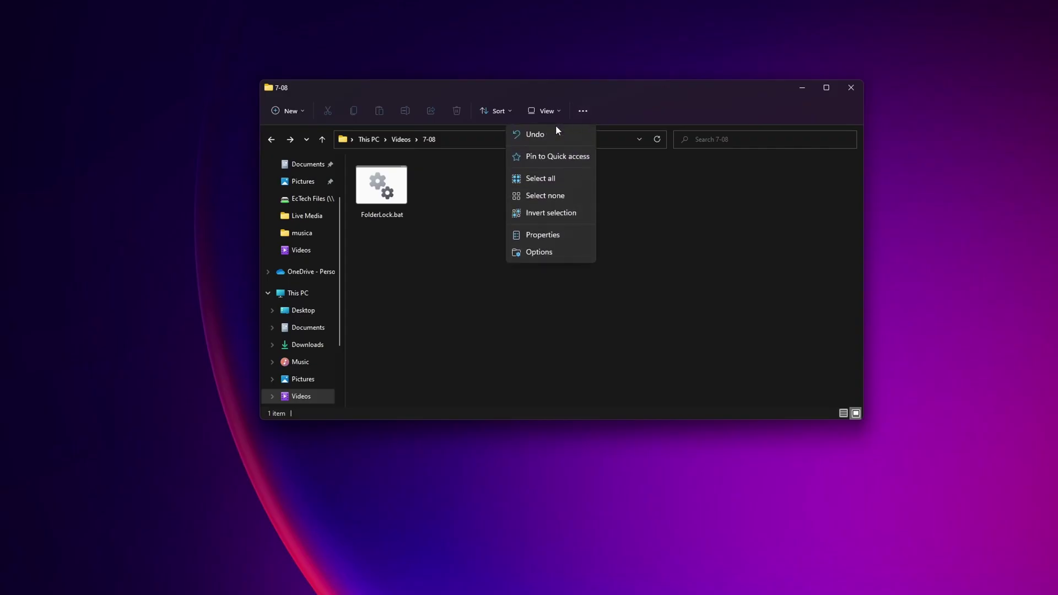
left_click(544, 252)
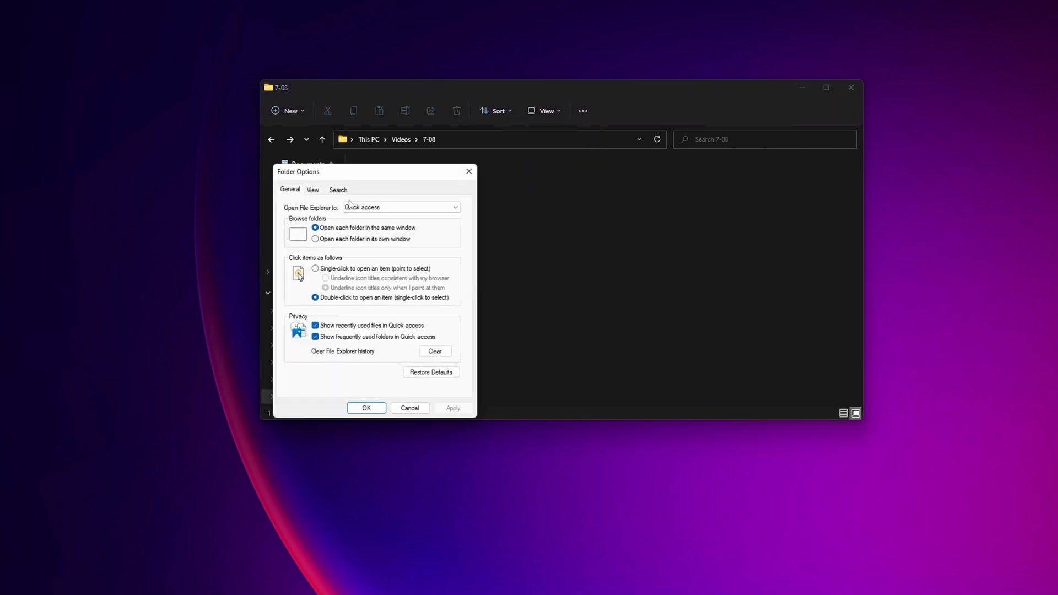
left_click(314, 190)
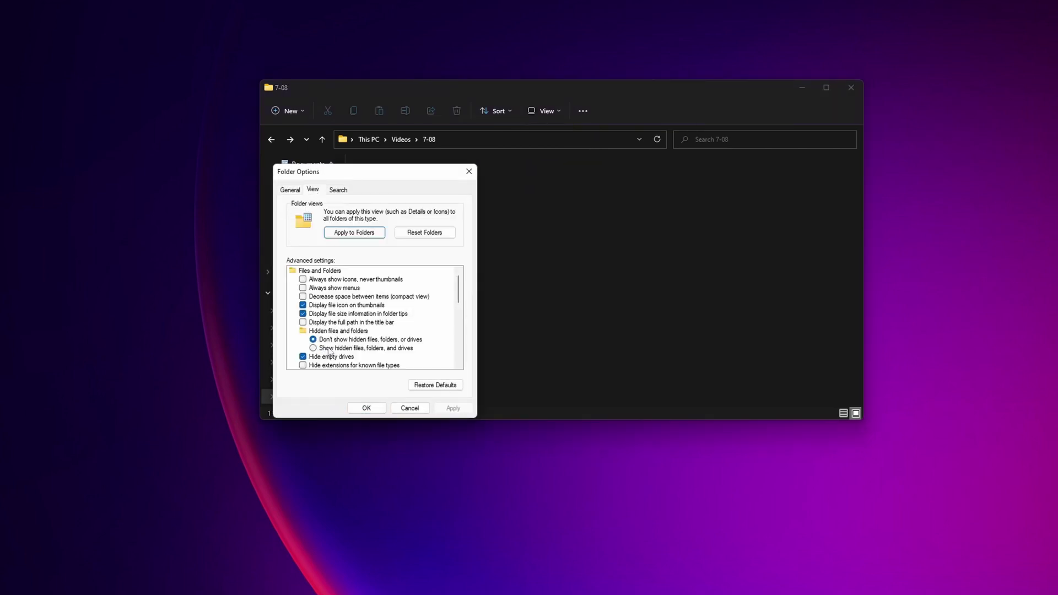
left_click(393, 348)
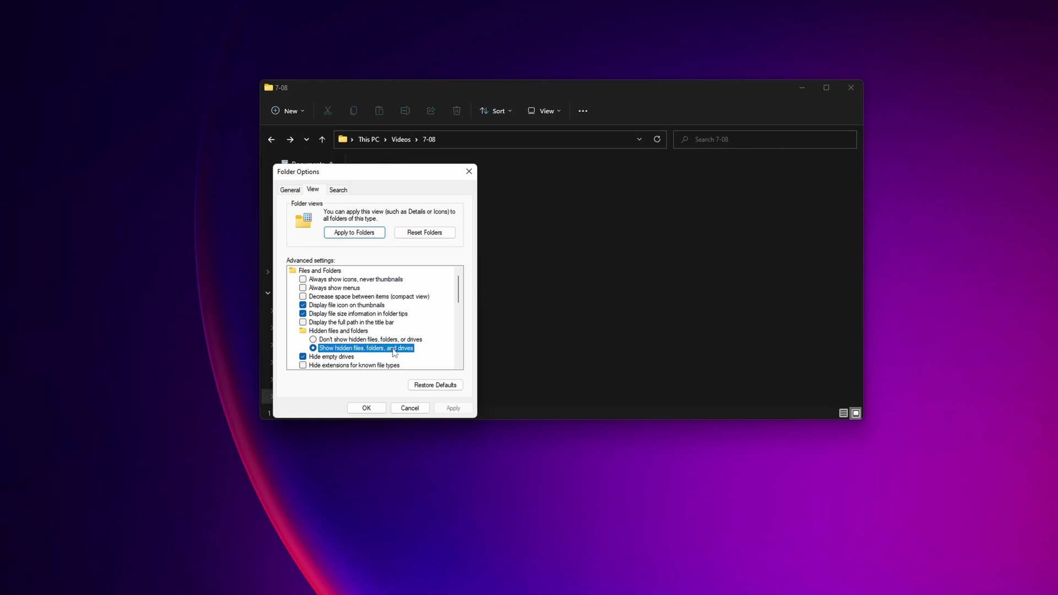
left_click(453, 408)
left_click(367, 409)
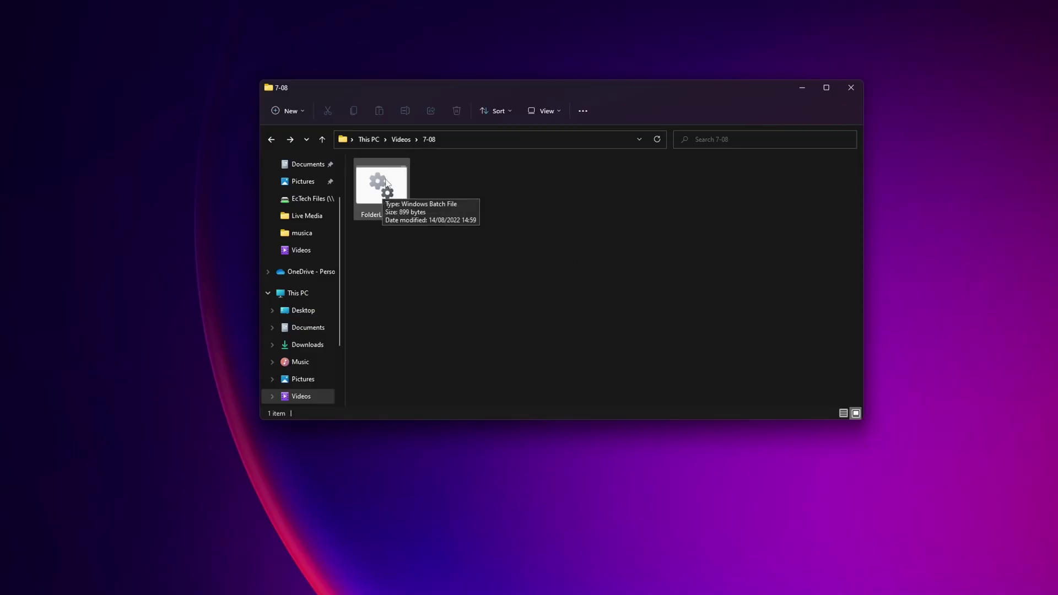
mouse_move(394, 184)
left_mouse_down()
mouse_move(52, 205)
mouse_move(4, 125)
left_mouse_up()
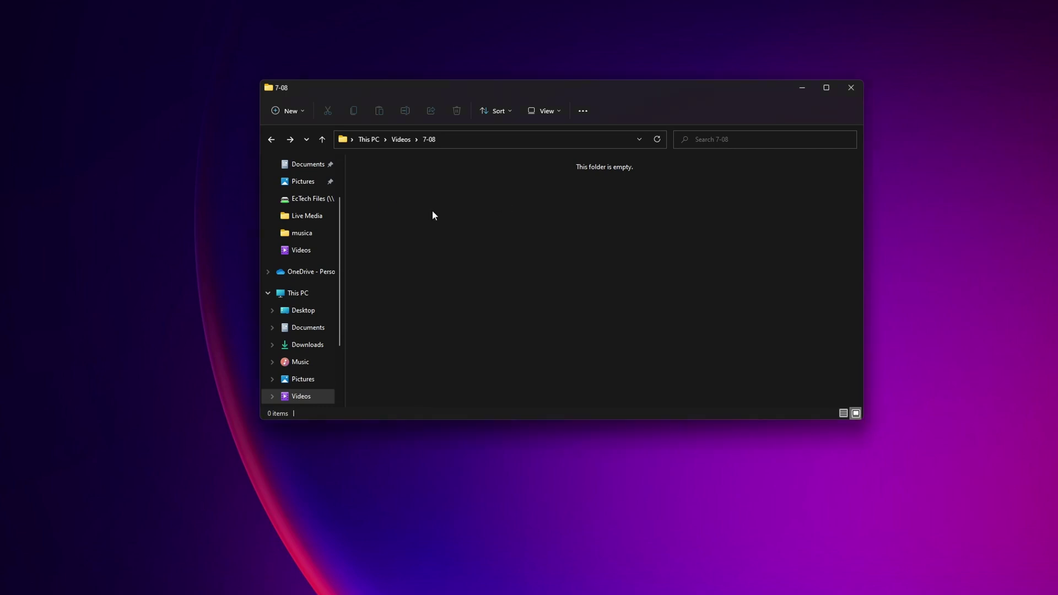
left_click_drag(4, 125, 454, 219)
left_click(528, 294)
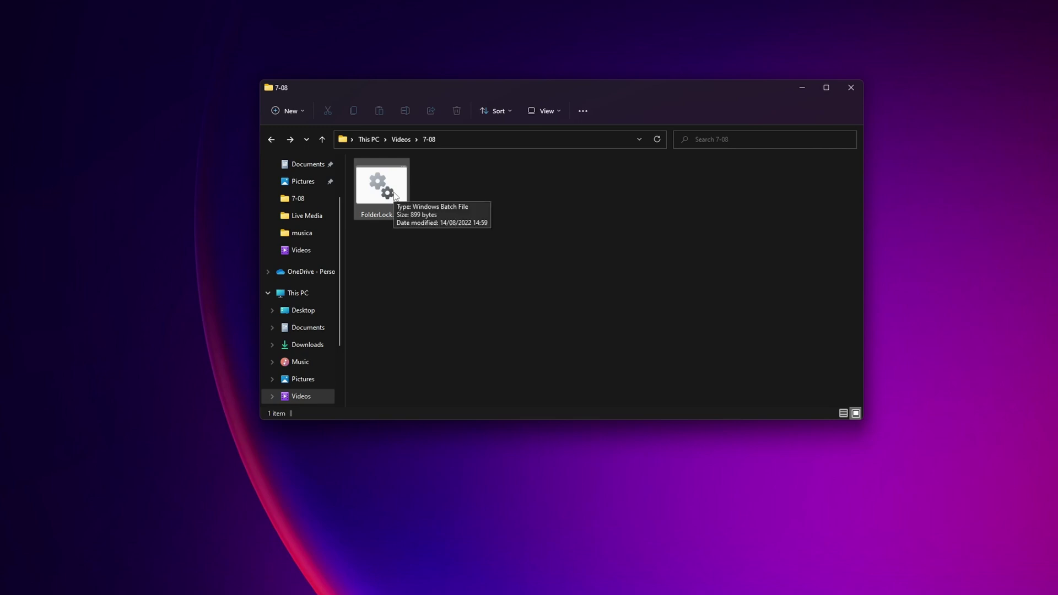
double_click(381, 187)
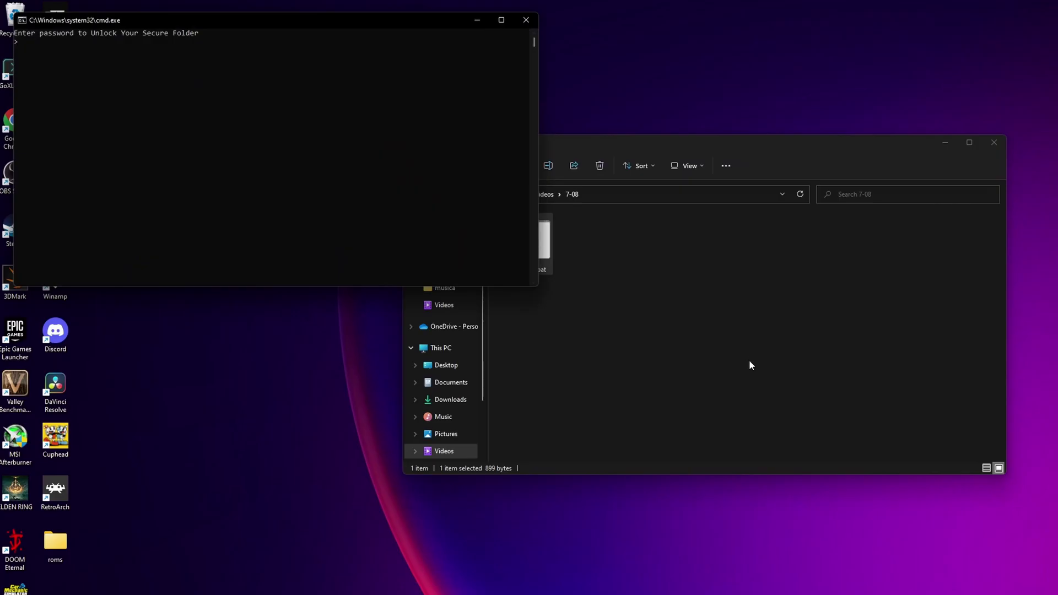
key("Return")
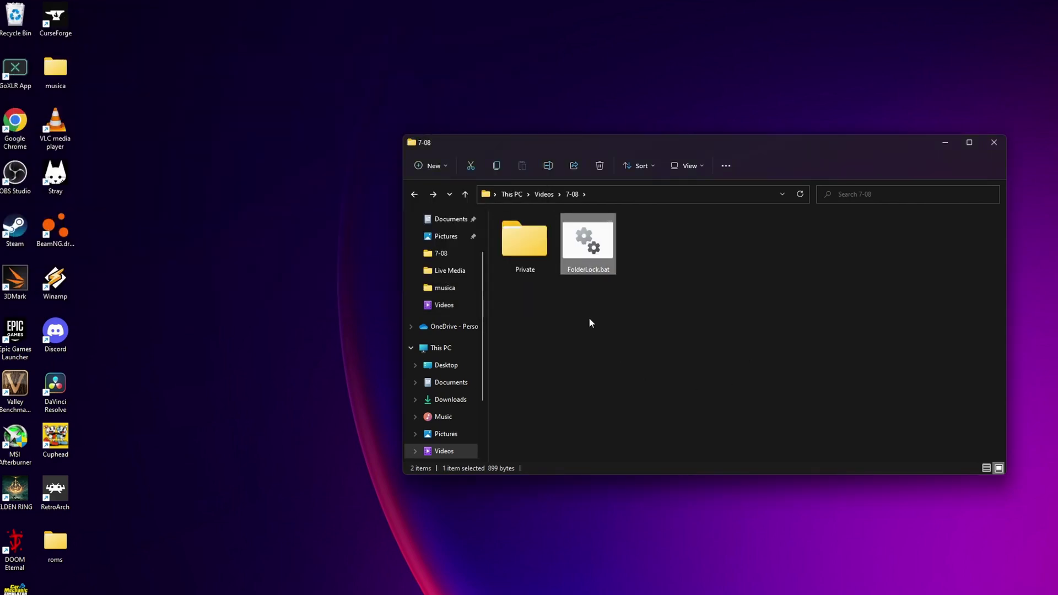
double_click(524, 261)
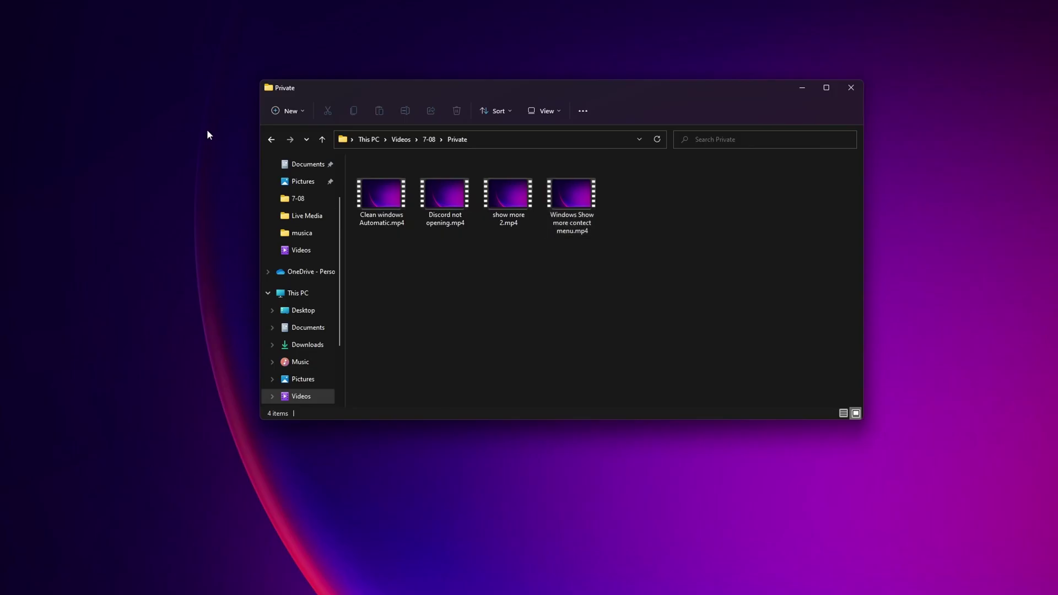
Step: Go back to 7-08 and move FolderLock.bat out of the folder and back
left_click(272, 139)
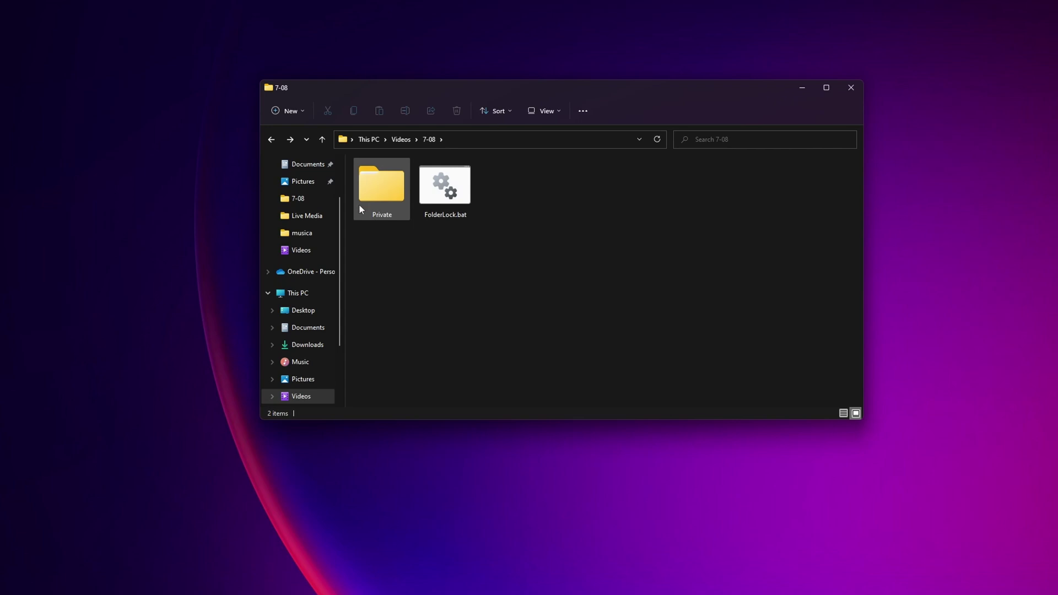
left_click_drag(456, 184, 461, 213)
double_click(446, 191)
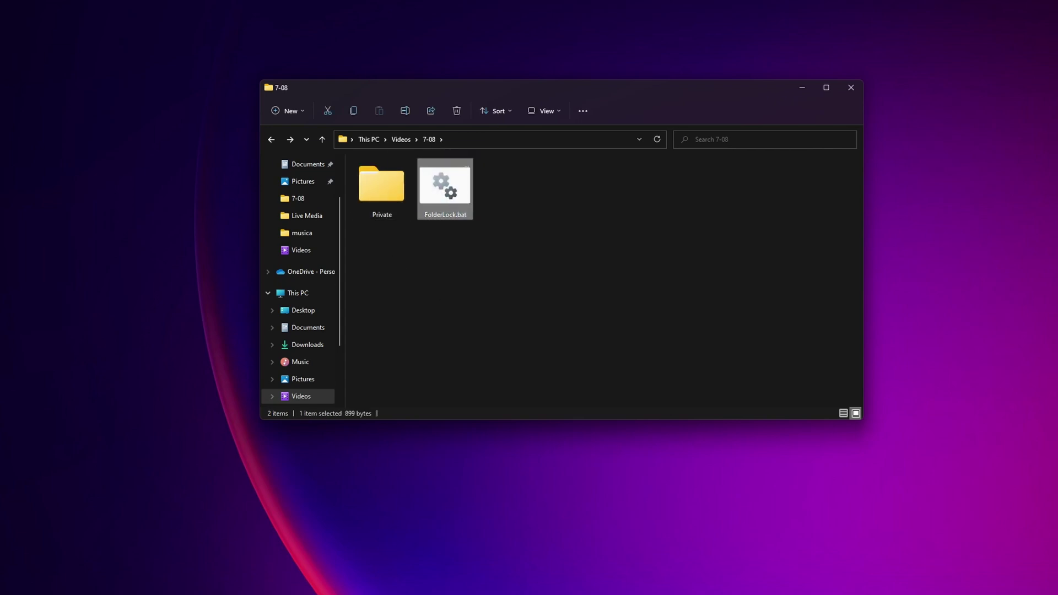
Step: Check the contents of the unlocked Private folder, then return to 7-08
double_click(398, 199)
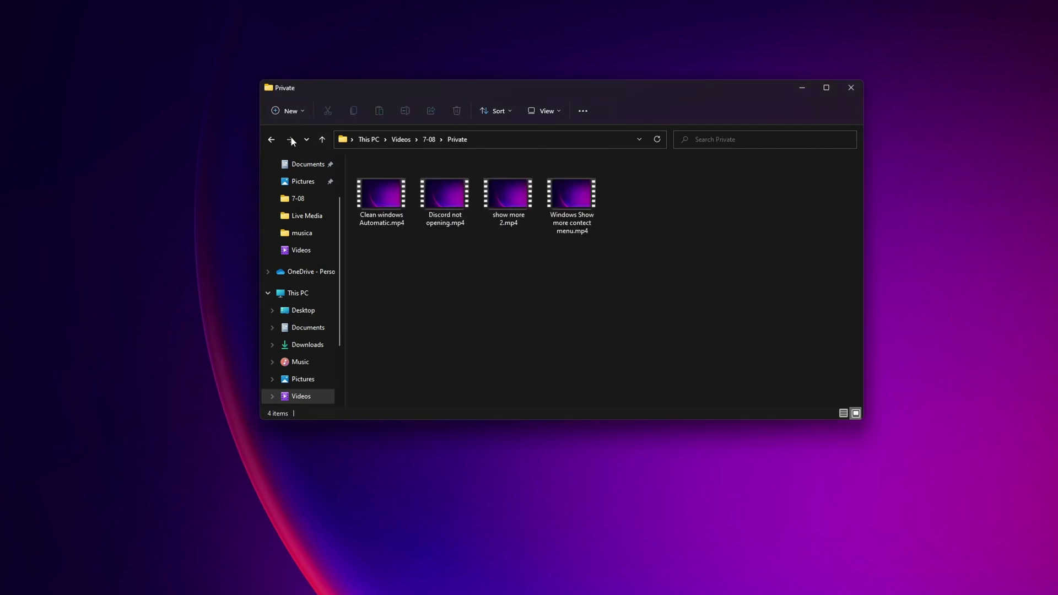
left_click(271, 139)
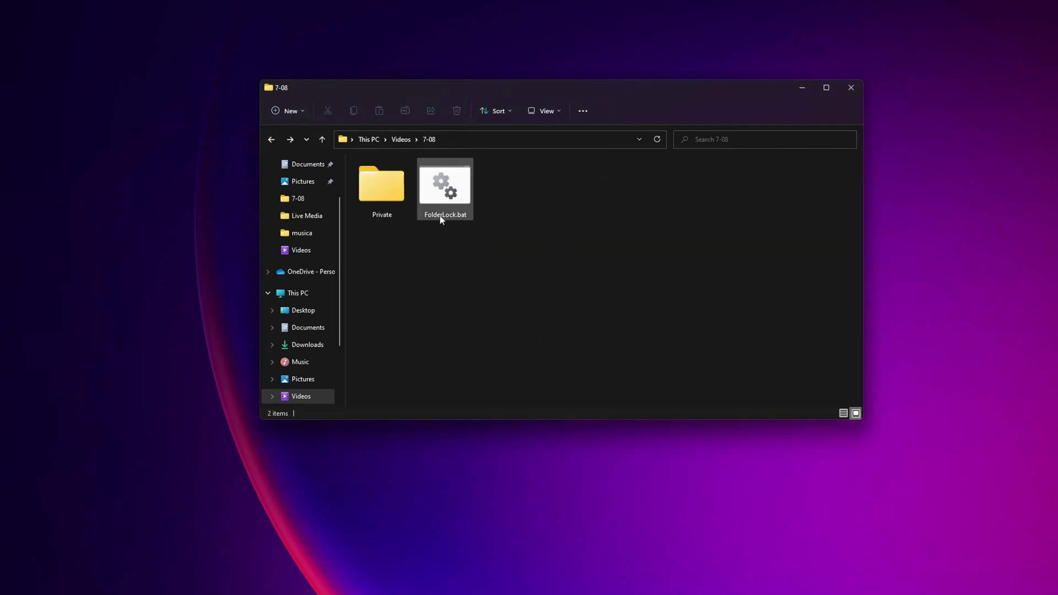
mouse_move(445, 191)
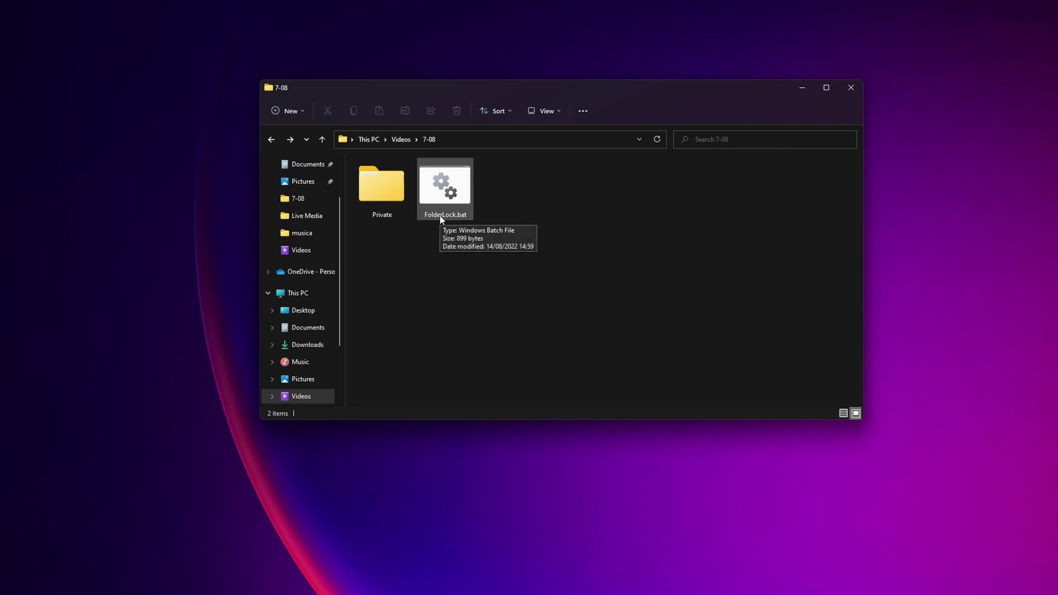
Step: Rename FolderLock.bat to todolist.bat
right_click(440, 216)
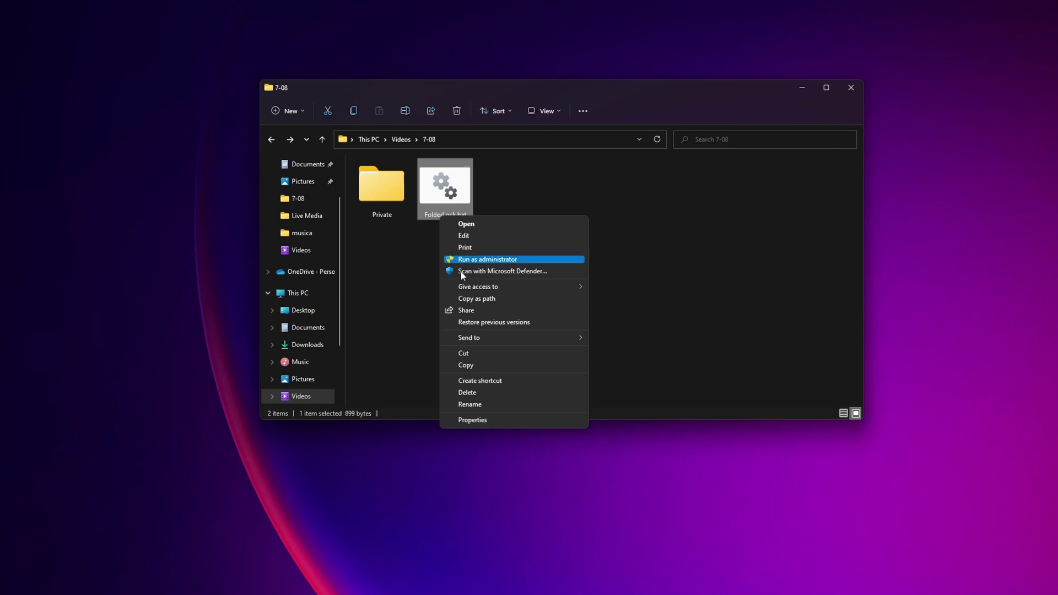
left_click(494, 404)
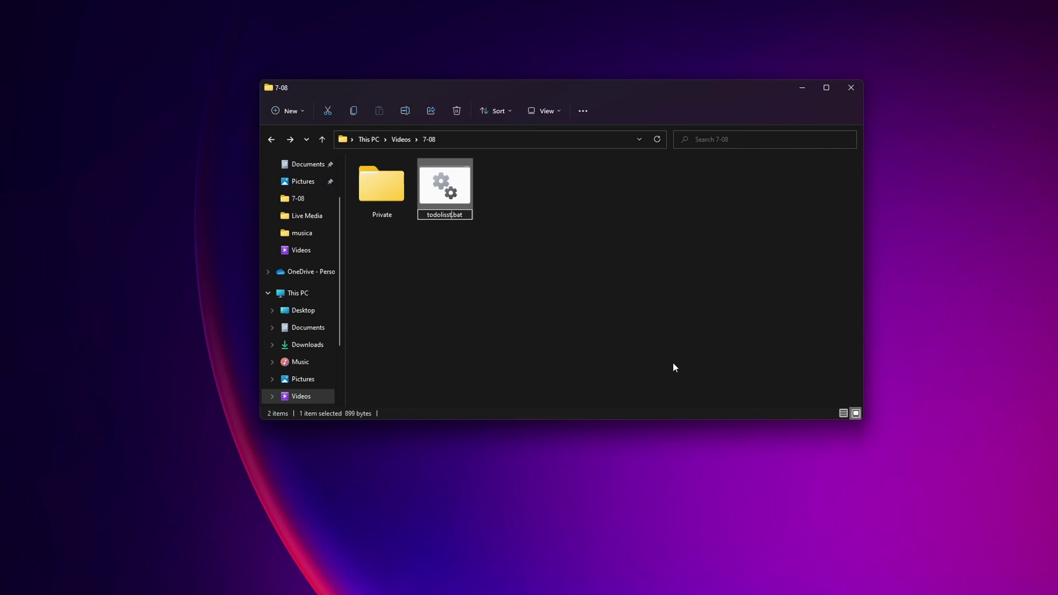
left_click(579, 298)
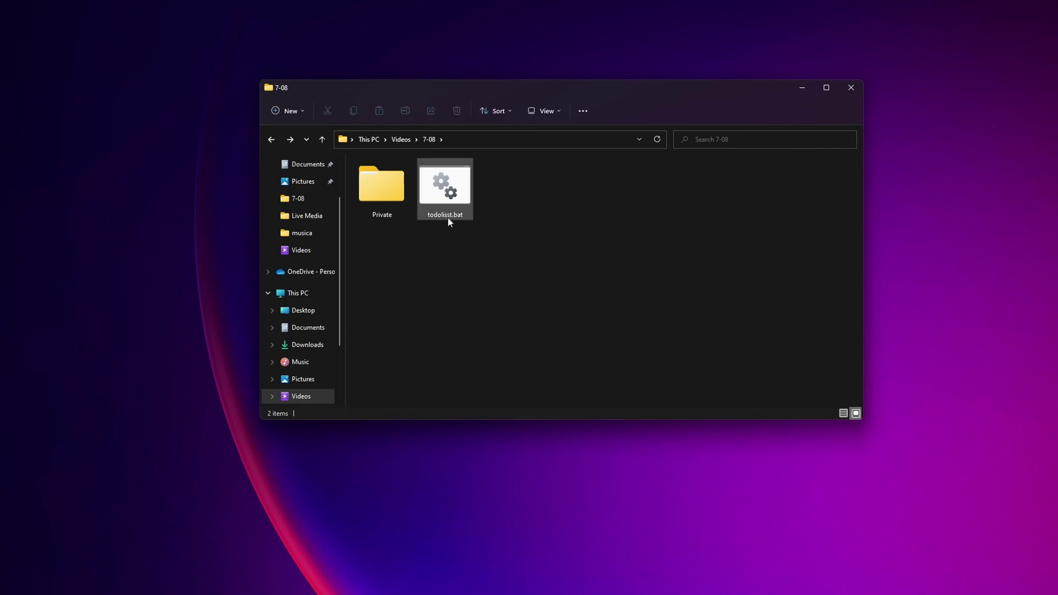
Step: Run todolist.bat so the Private folder is locked and hidden again
left_click(442, 199)
double_click(442, 197)
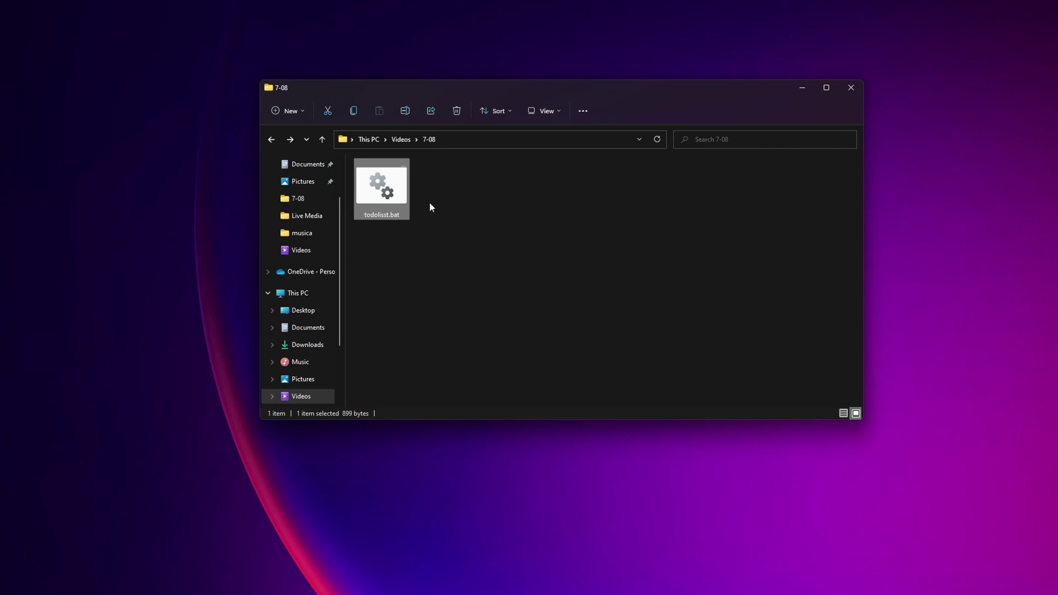
Step: Run todolist.bat again to get the unlock password prompt for the secure folder
double_click(395, 195)
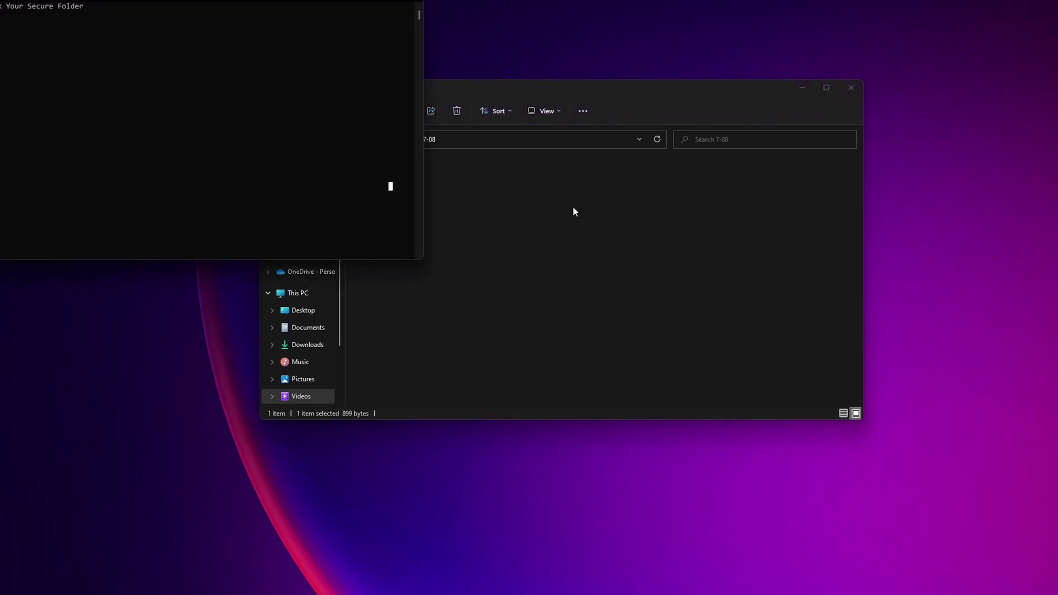